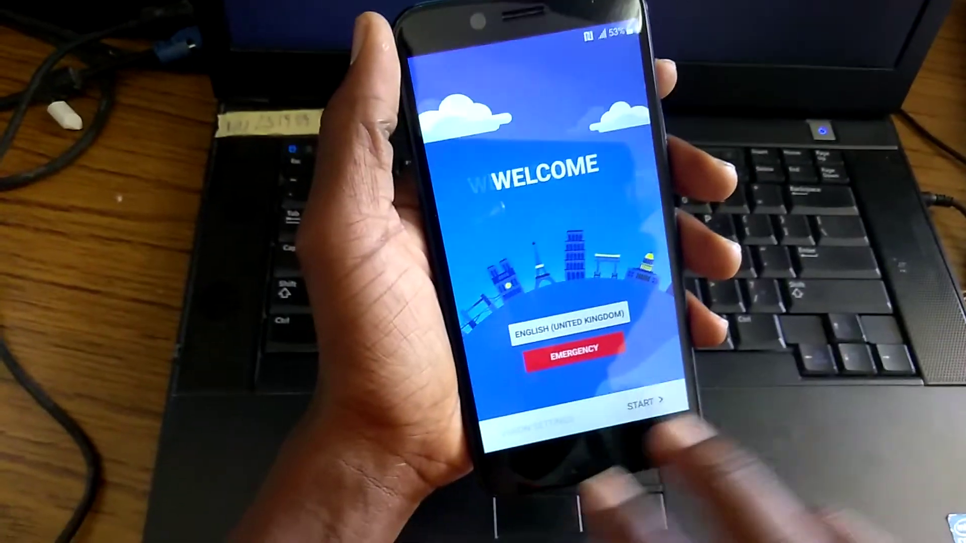
Step: Advance from the Welcome screen with START, then return to Welcome before triggering TalkBack
click(613, 432)
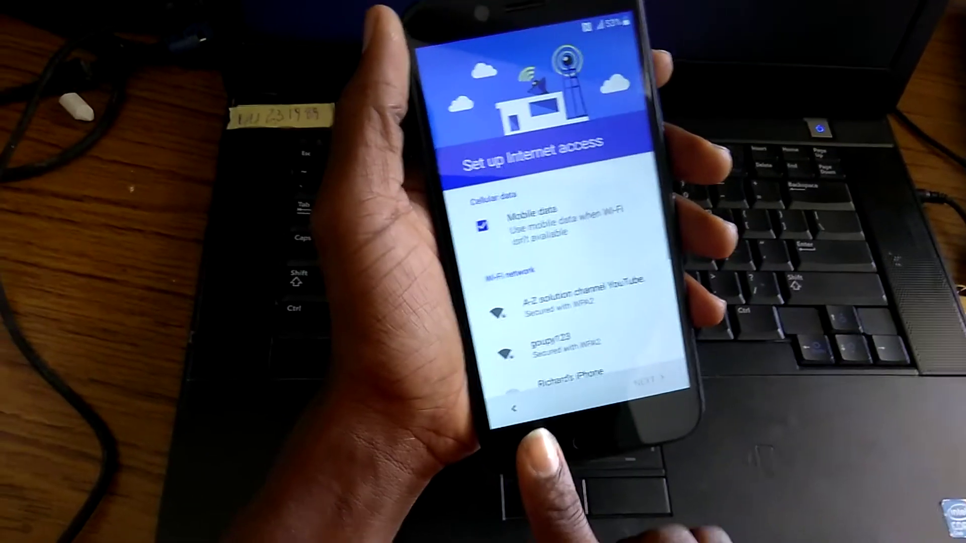
click(537, 443)
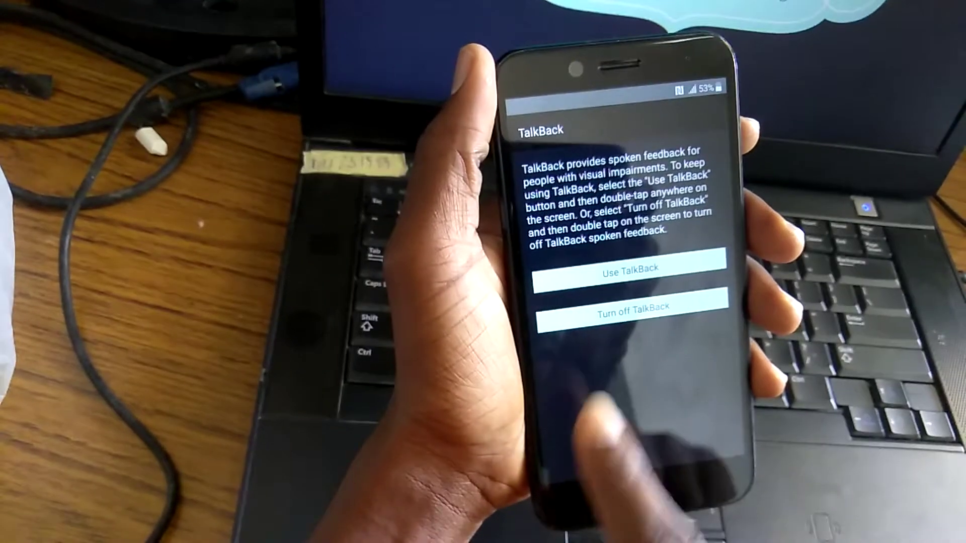
Step: From TalkBack's global context menu, reach the Text-to-speech settings screen
drag(596, 407, 679, 423)
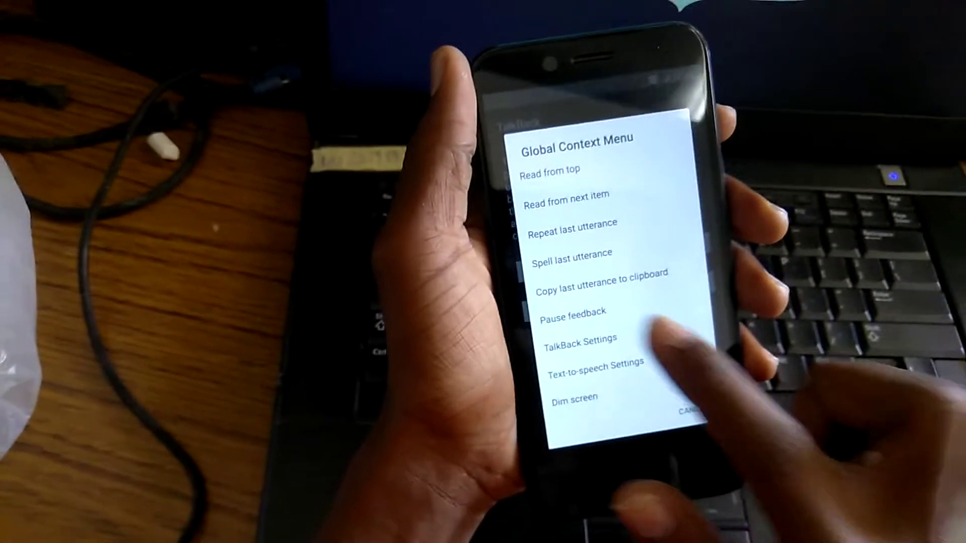
click(655, 333)
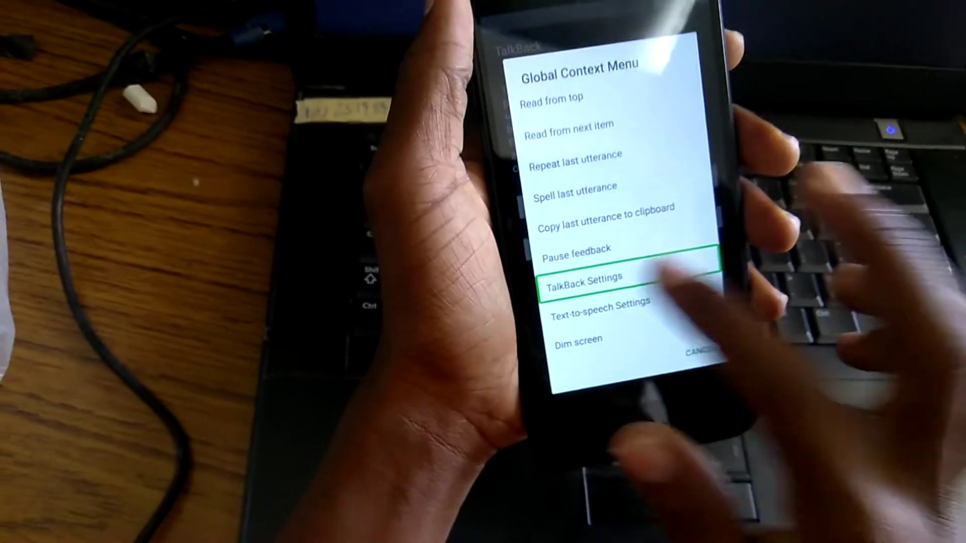
double_click(641, 287)
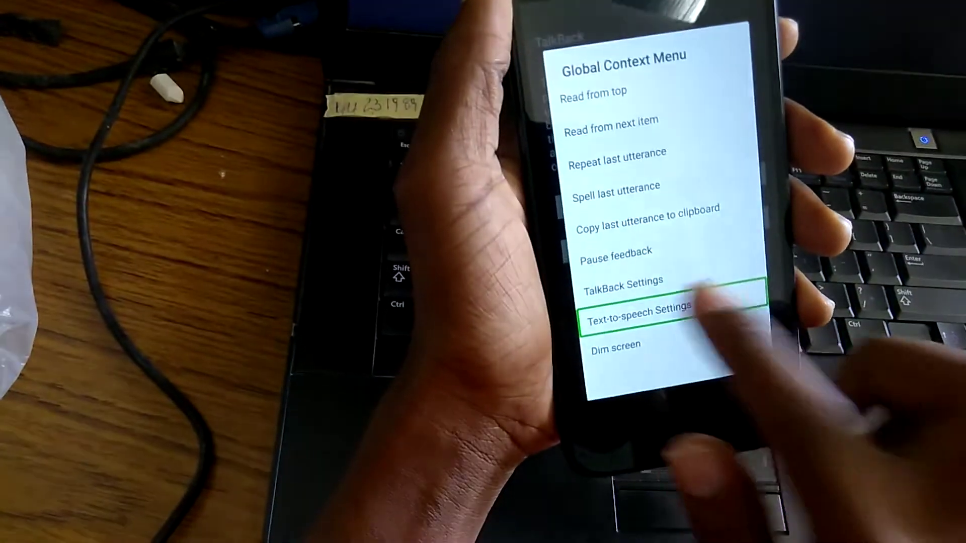
click(792, 414)
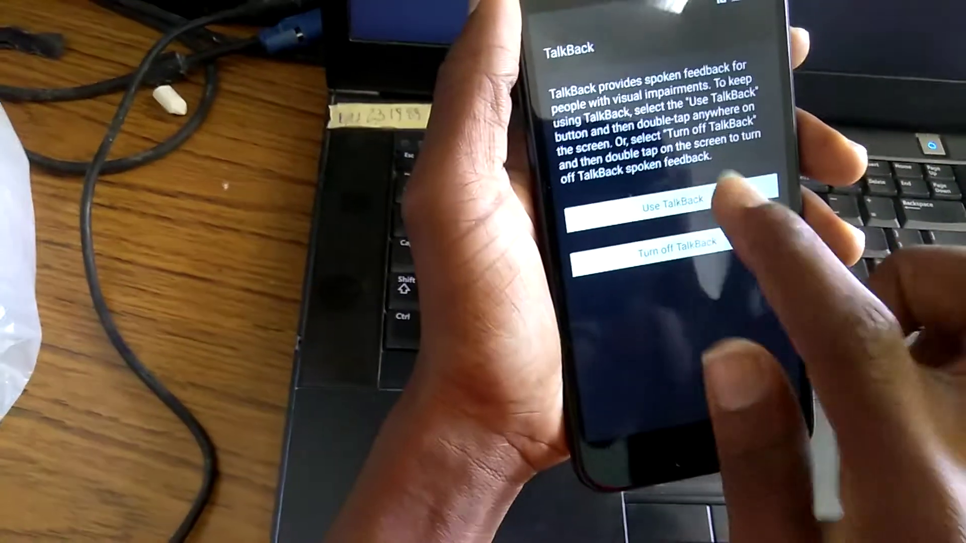
click(744, 192)
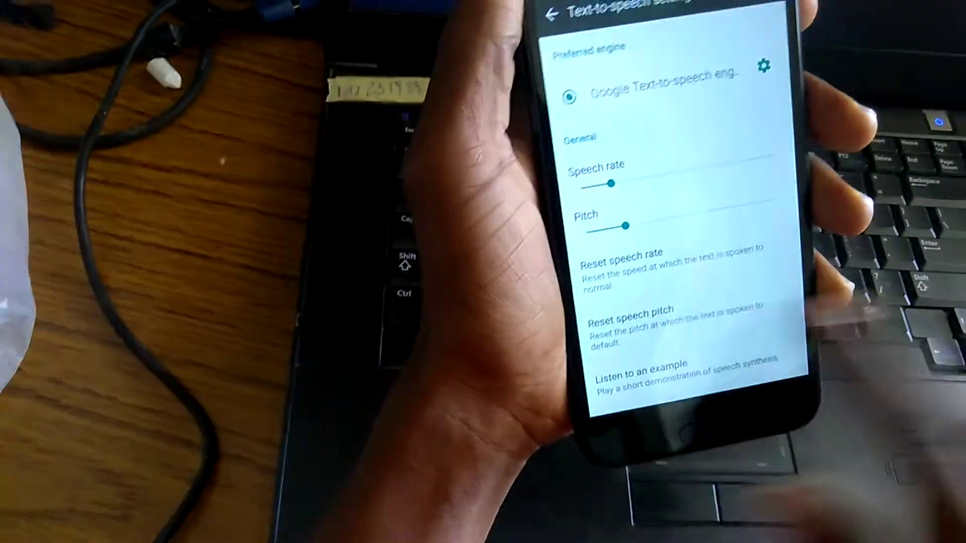
Step: Pause TalkBack's spoken feedback via the context menu and confirm with OK
drag(641, 113, 785, 340)
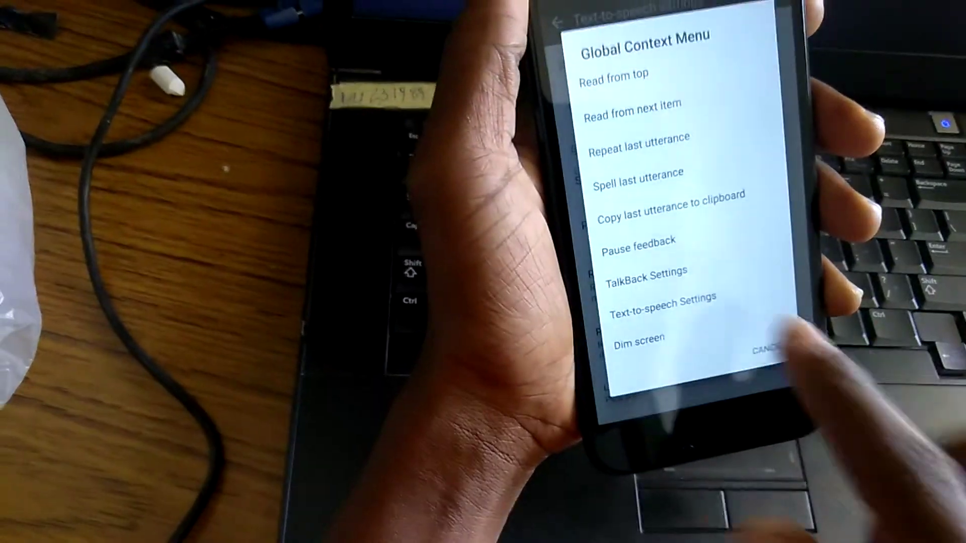
click(754, 246)
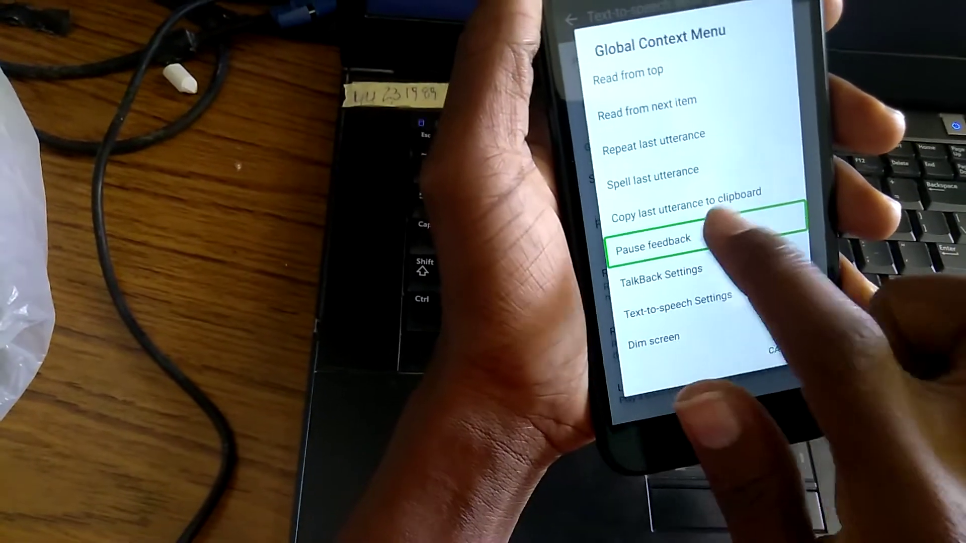
double_click(717, 223)
click(762, 316)
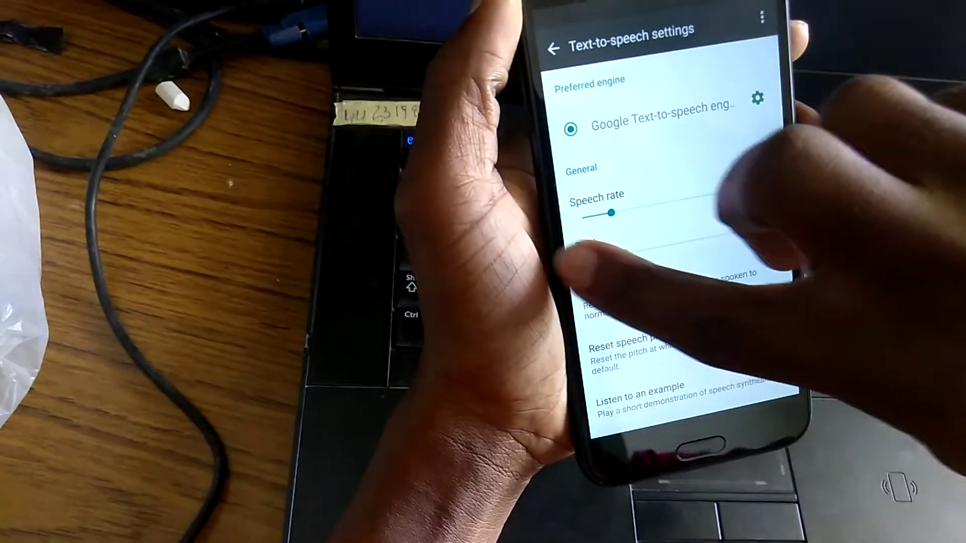
Step: From the Settings drawer, visit About and its Software information page
drag(569, 260, 755, 256)
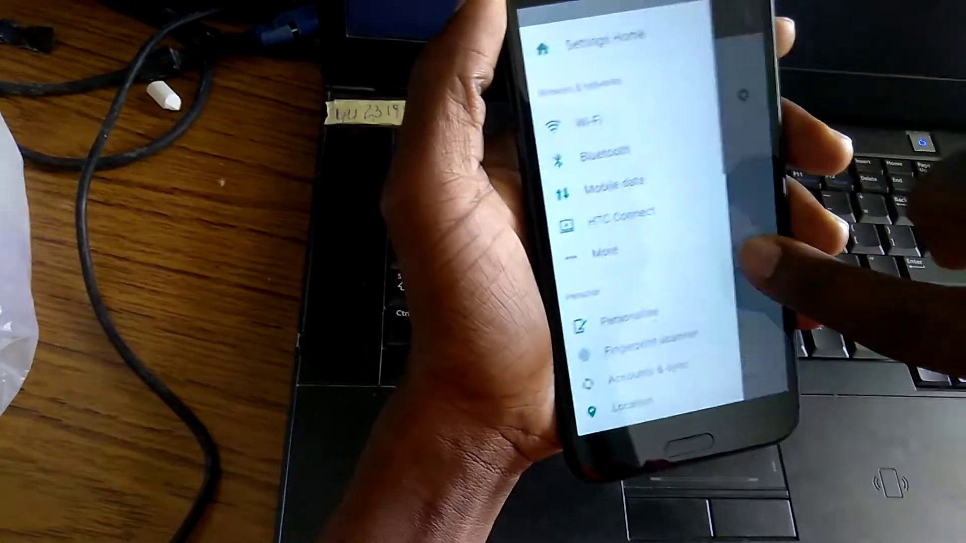
drag(569, 261, 754, 256)
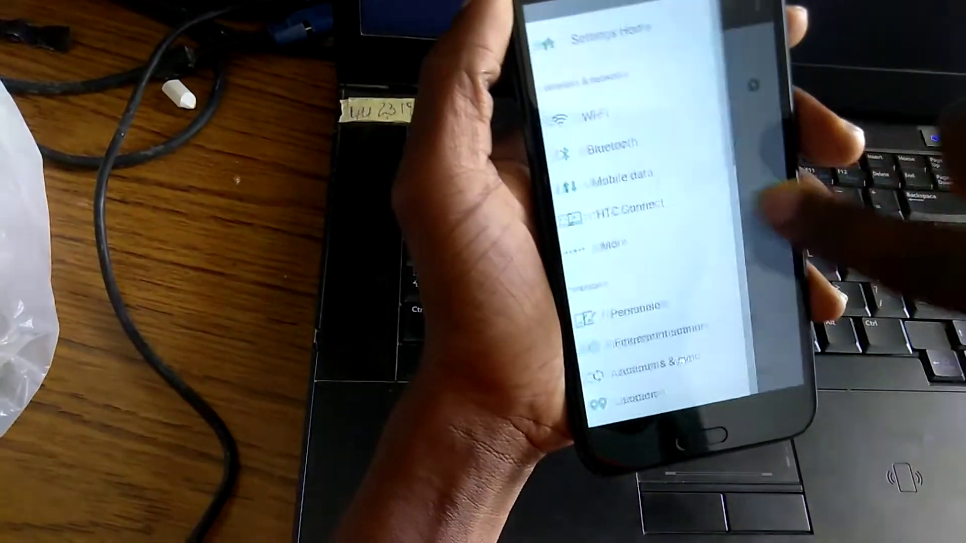
scroll(656, 226, down, 2)
scroll(657, 226, down, 5)
scroll(656, 227, down, 5)
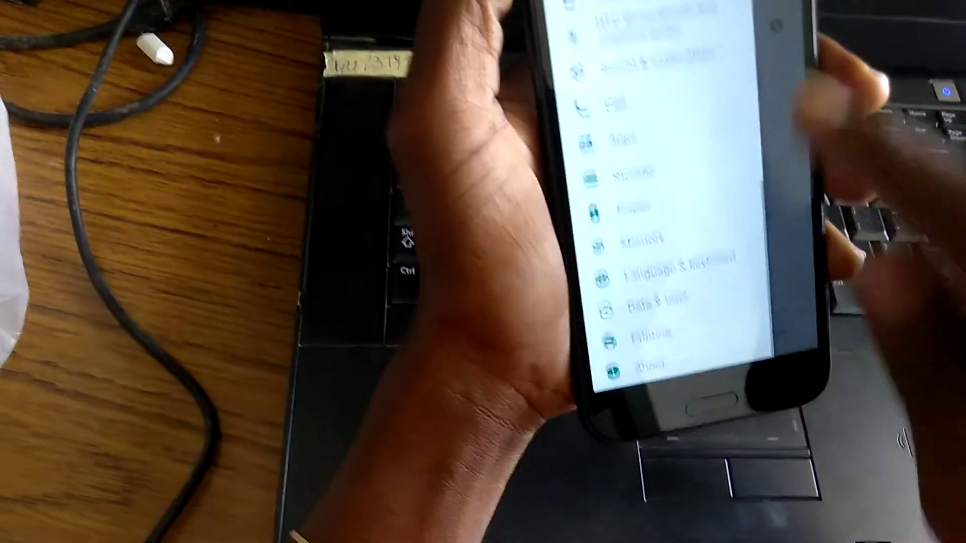
scroll(694, 226, up, 3)
scroll(694, 226, down, 3)
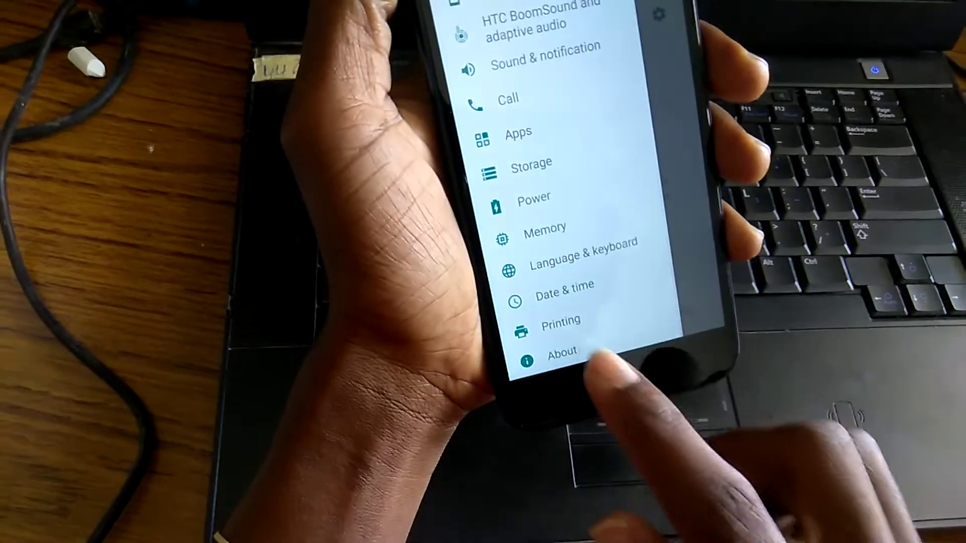
click(649, 377)
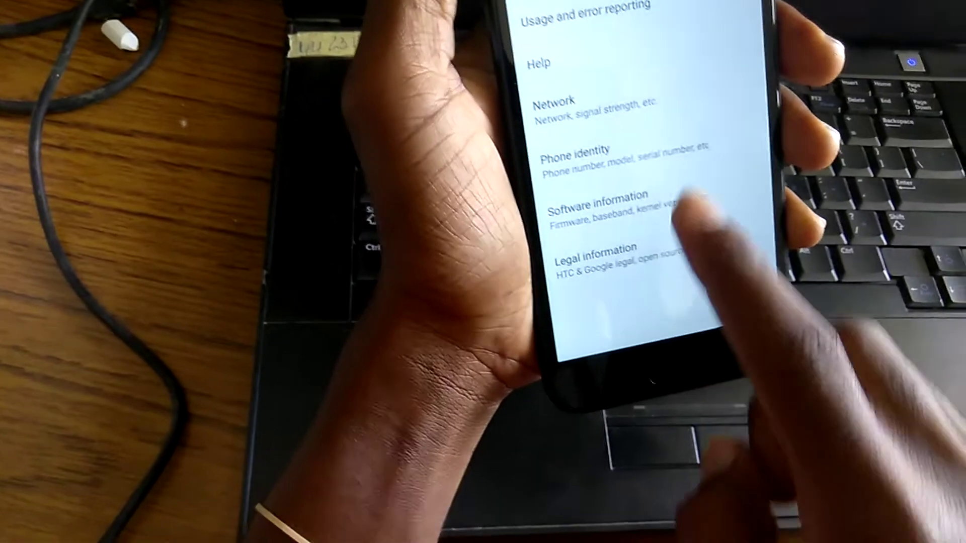
click(629, 219)
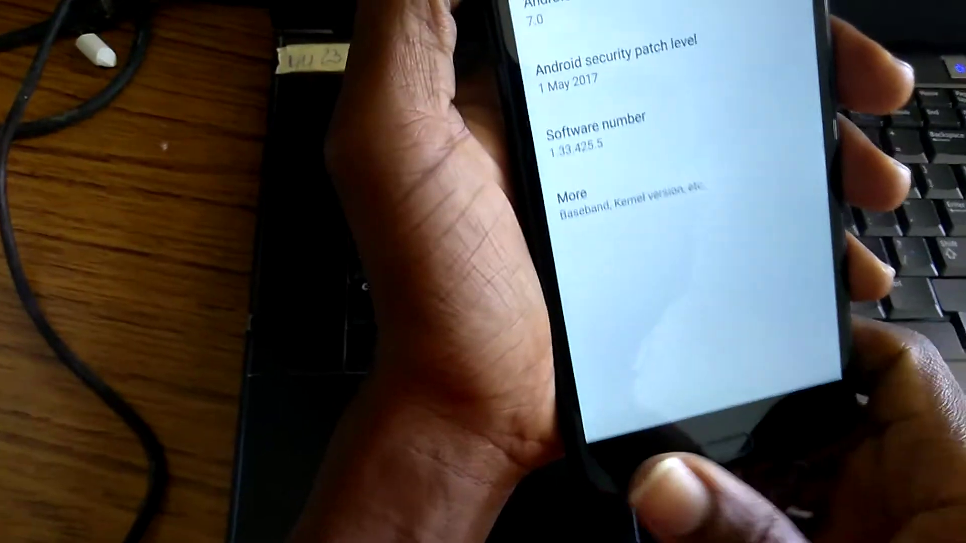
click(650, 513)
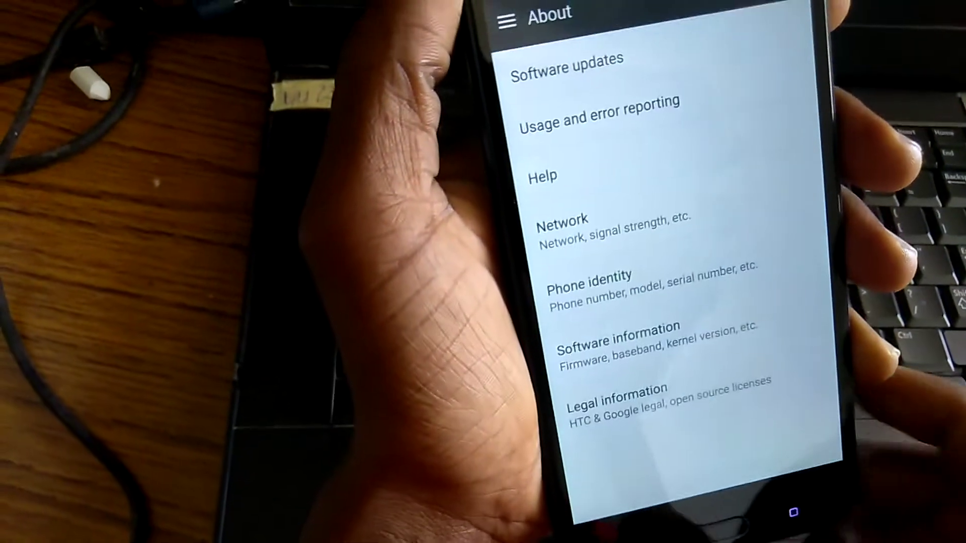
Step: Look through Legal information, then land on the main Settings category list
click(716, 351)
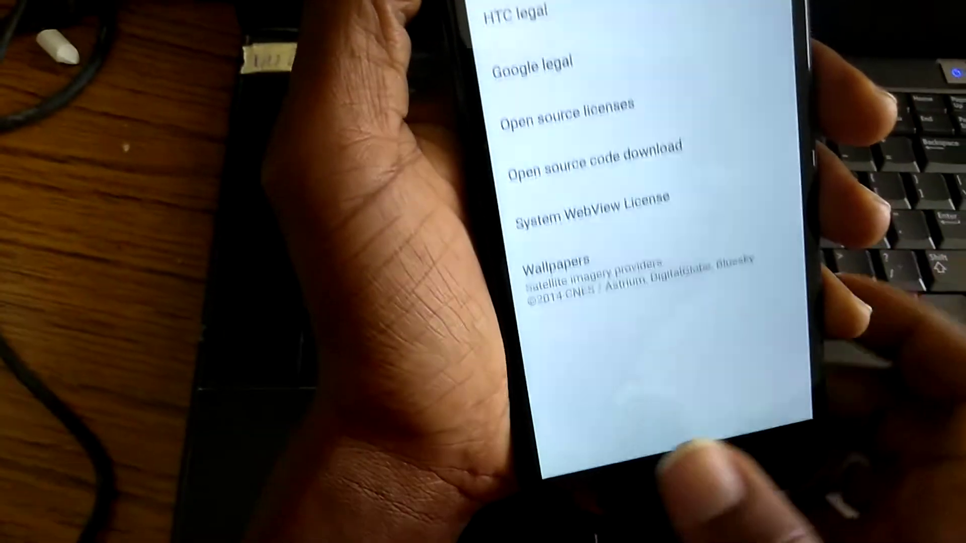
click(641, 502)
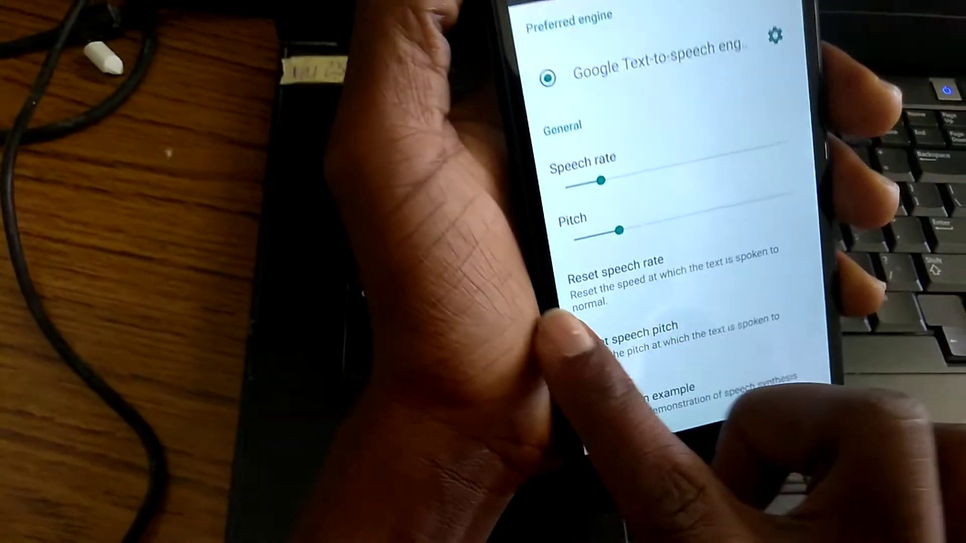
click(662, 479)
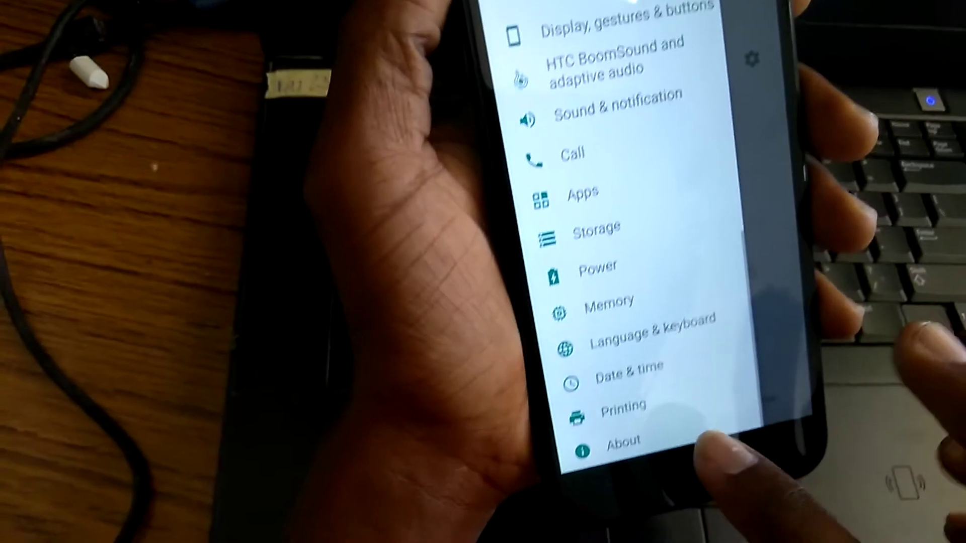
scroll(626, 226, up, 5)
scroll(626, 226, up, 5)
scroll(626, 226, up, 2)
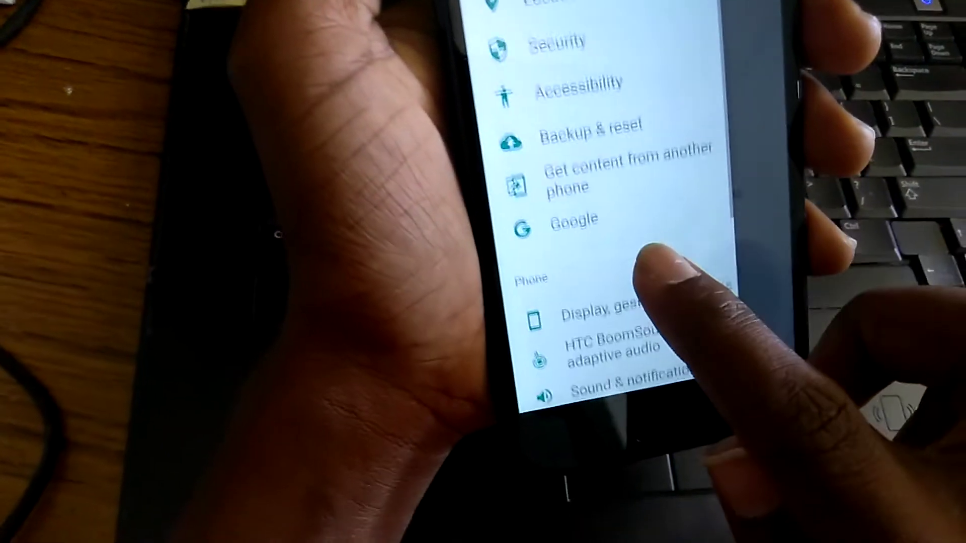
scroll(626, 226, up, 2)
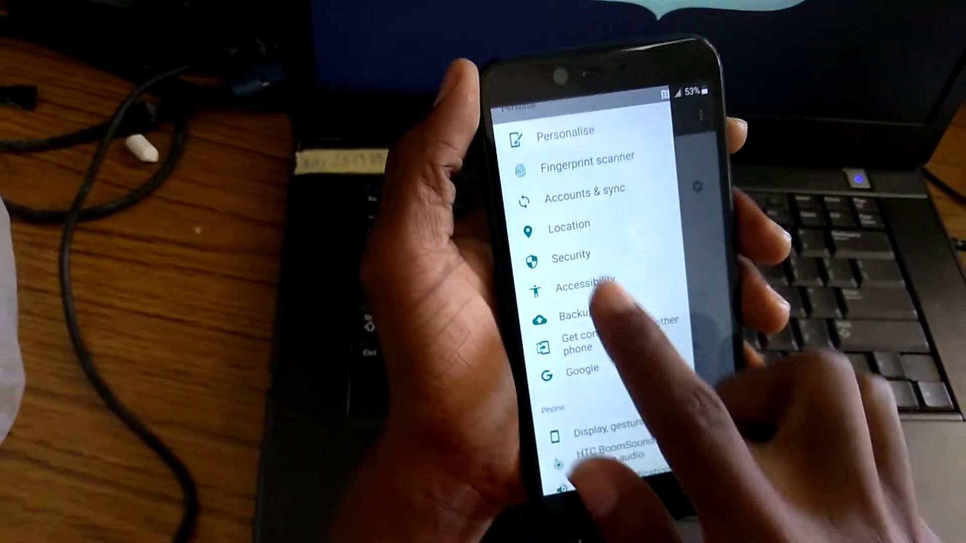
click(574, 264)
scroll(669, 280, down, 2)
scroll(680, 249, down, 3)
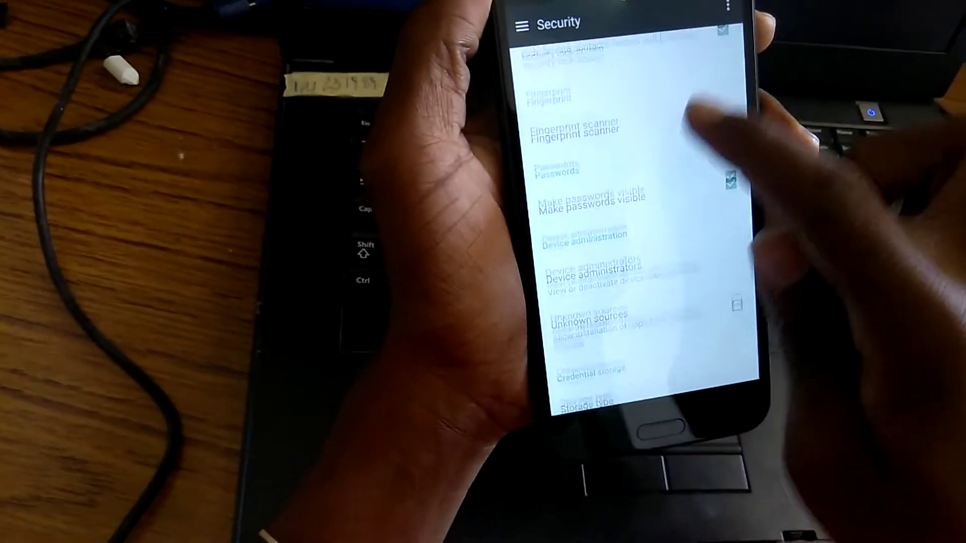
scroll(683, 298, down, 3)
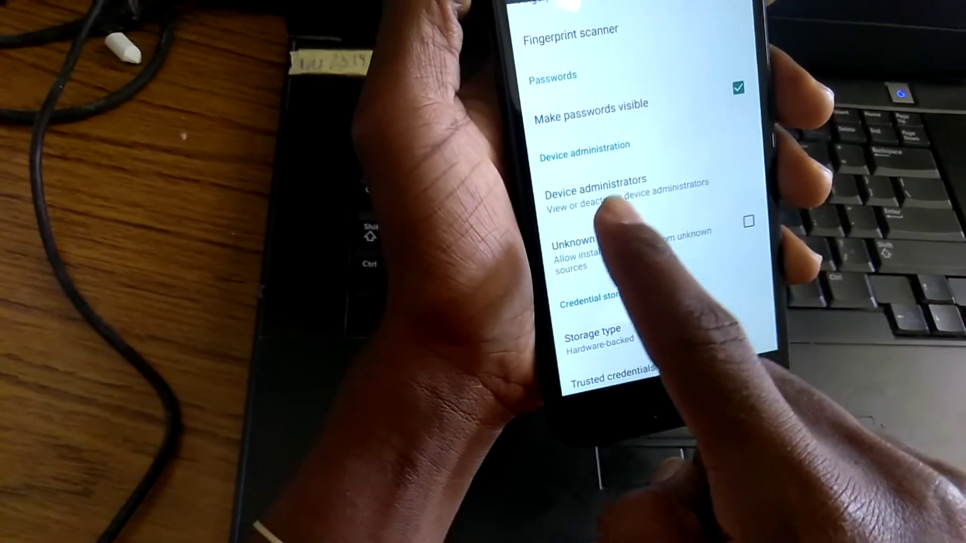
click(615, 179)
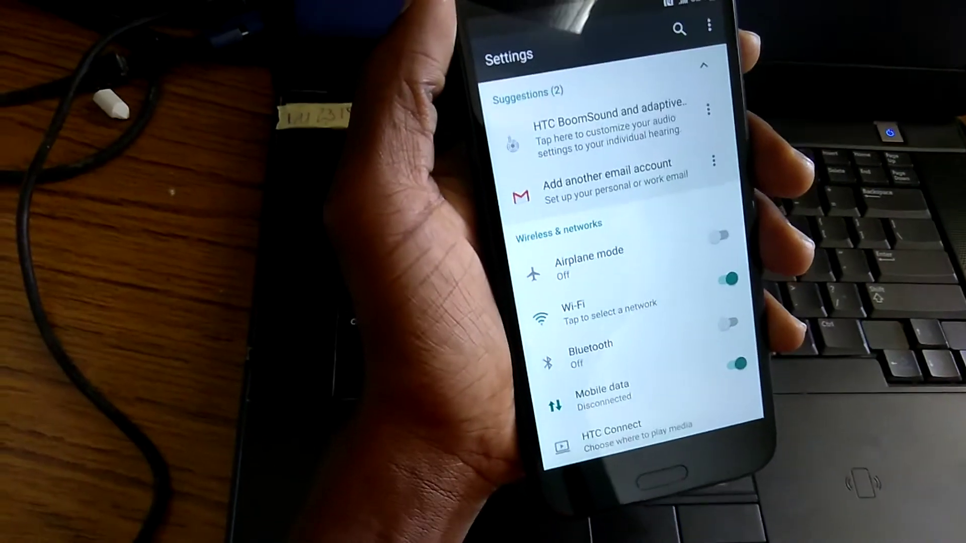
scroll(706, 415, down, 10)
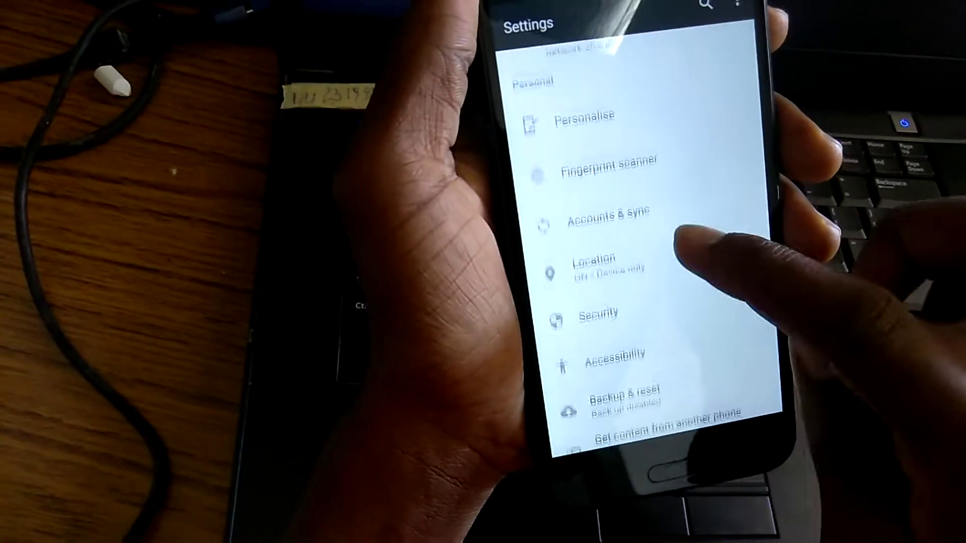
scroll(656, 400, down, 5)
scroll(689, 398, down, 3)
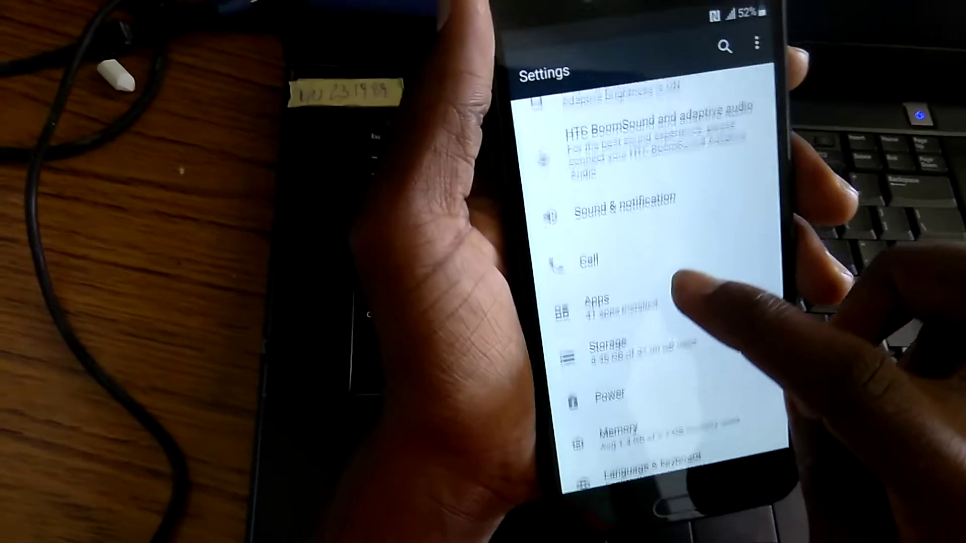
scroll(690, 291, down, 4)
scroll(712, 205, down, 2)
scroll(724, 286, up, 3)
scroll(732, 279, up, 4)
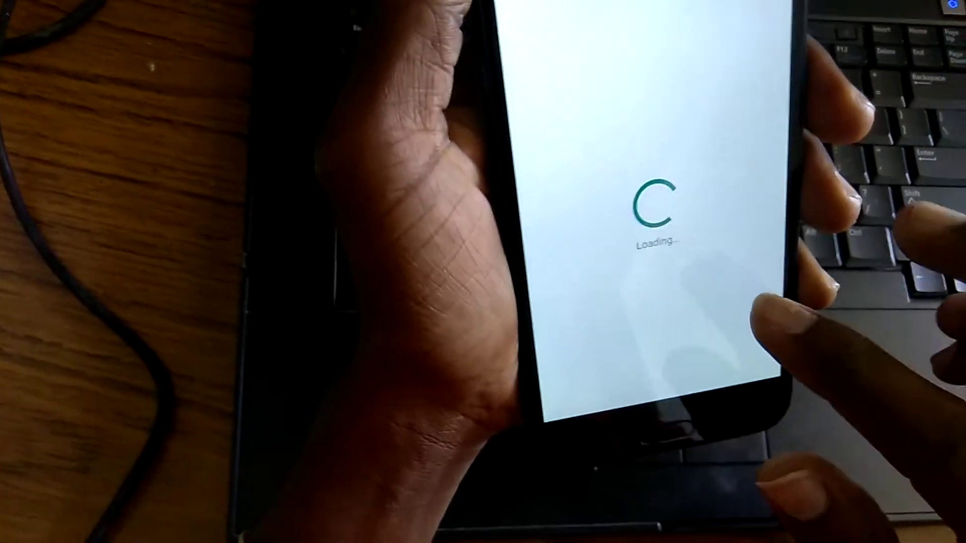
scroll(689, 302, down, 3)
scroll(679, 355, down, 3)
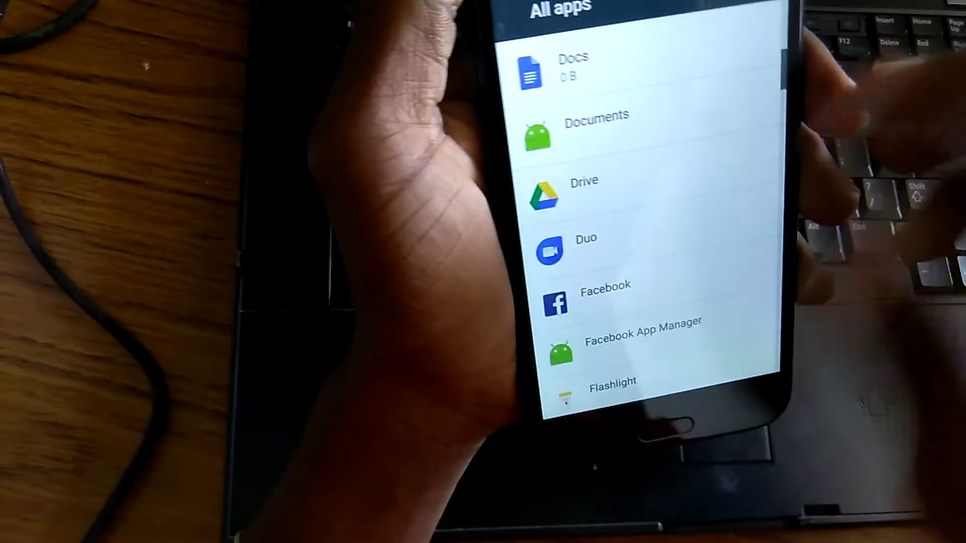
Step: Reset all app preferences from the Apps overflow menu and confirm Reset apps
click(743, 11)
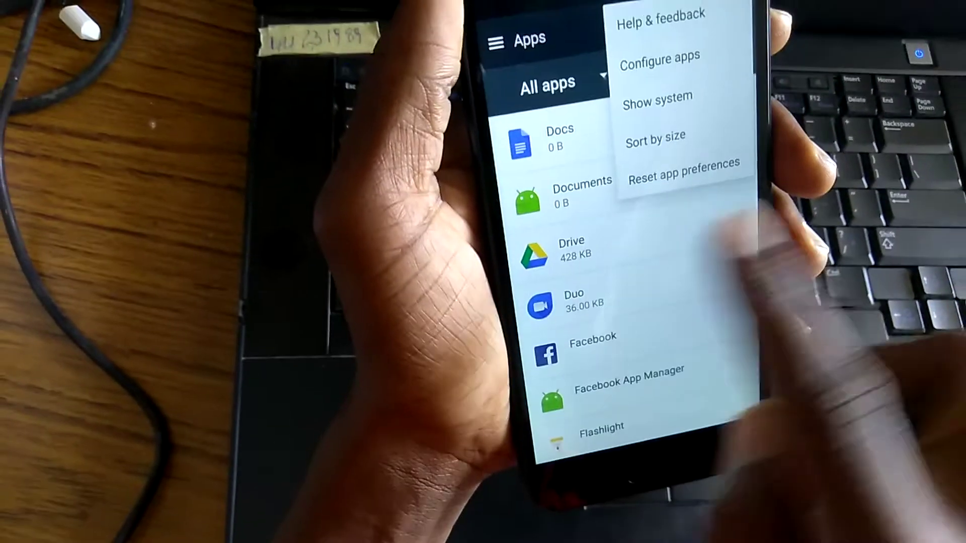
click(681, 166)
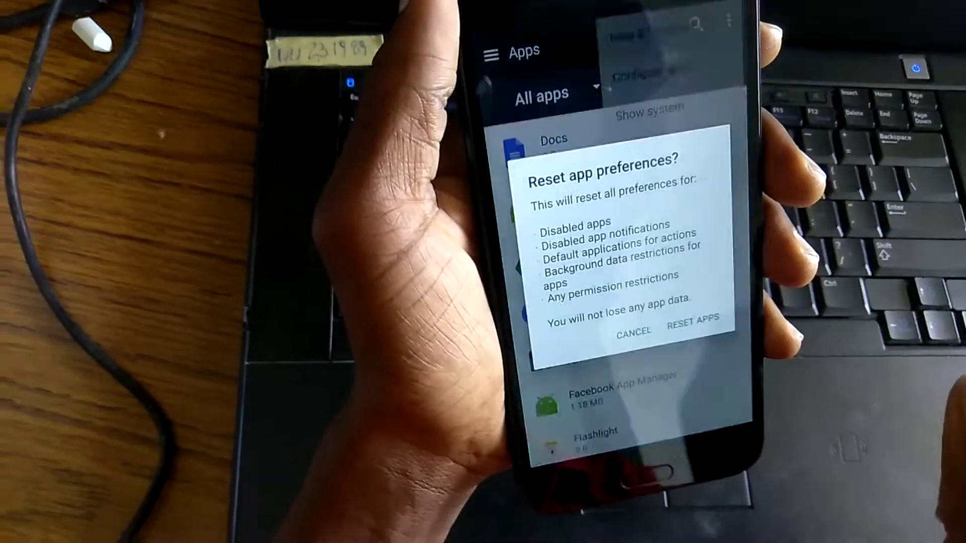
click(679, 312)
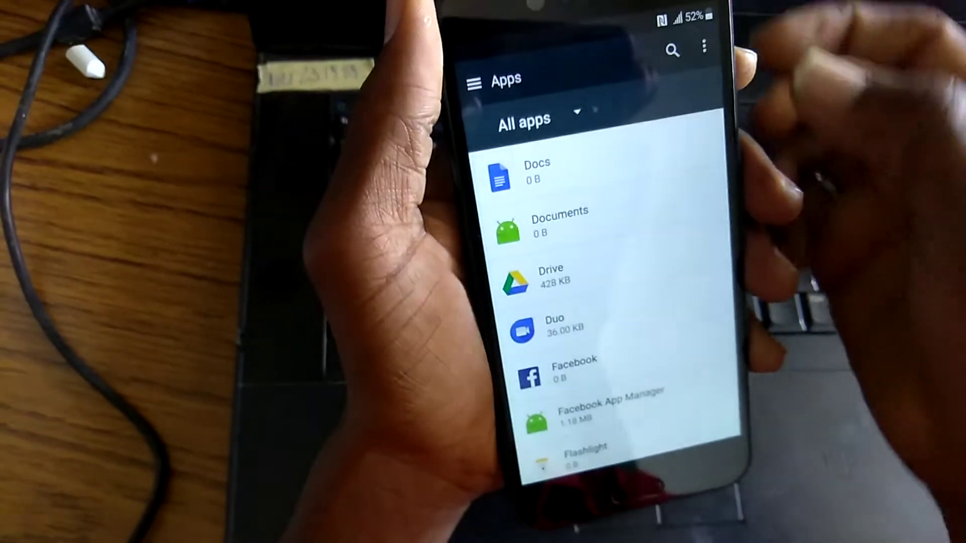
Step: Show system apps in the list and disable Google Play services from its app info page
click(719, 56)
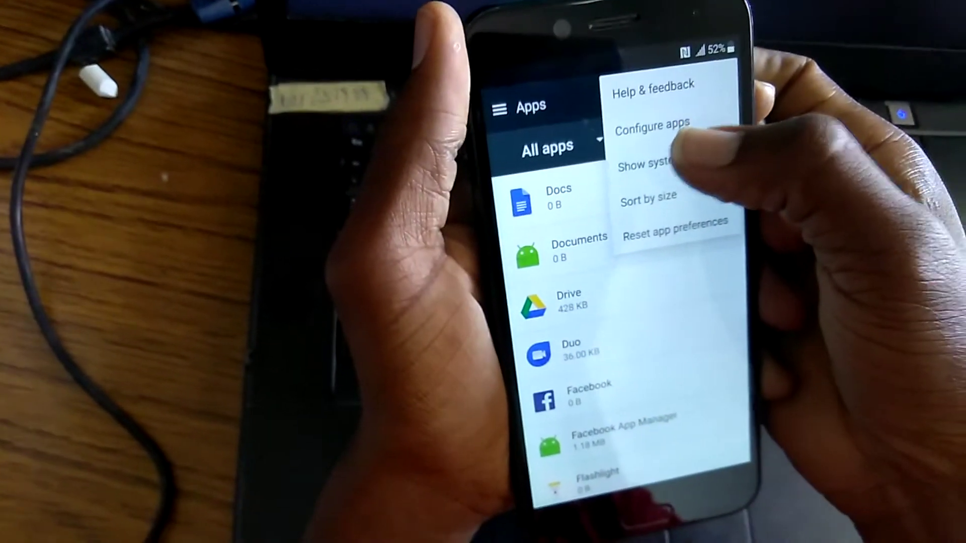
click(649, 181)
scroll(618, 377, down, 3)
scroll(619, 378, down, 5)
scroll(619, 378, down, 5)
scroll(618, 378, down, 5)
scroll(633, 362, down, 5)
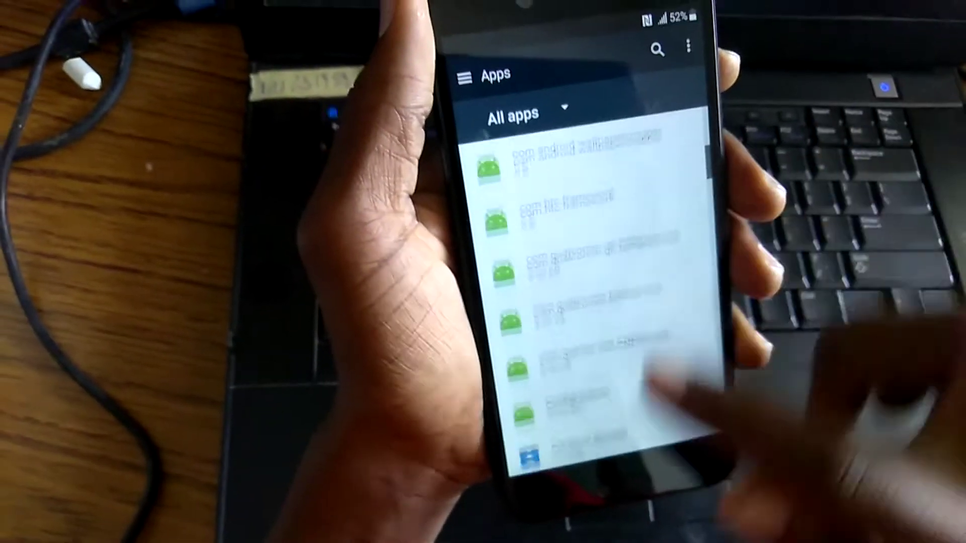
scroll(657, 393, down, 5)
scroll(679, 294, down, 5)
scroll(642, 294, down, 3)
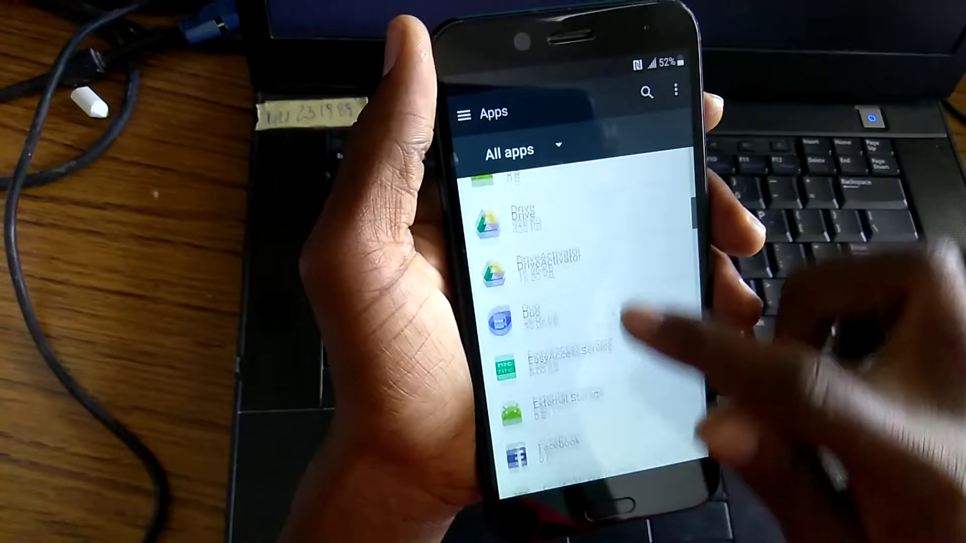
scroll(625, 324, down, 5)
scroll(647, 355, down, 5)
scroll(636, 410, down, 5)
scroll(664, 317, down, 5)
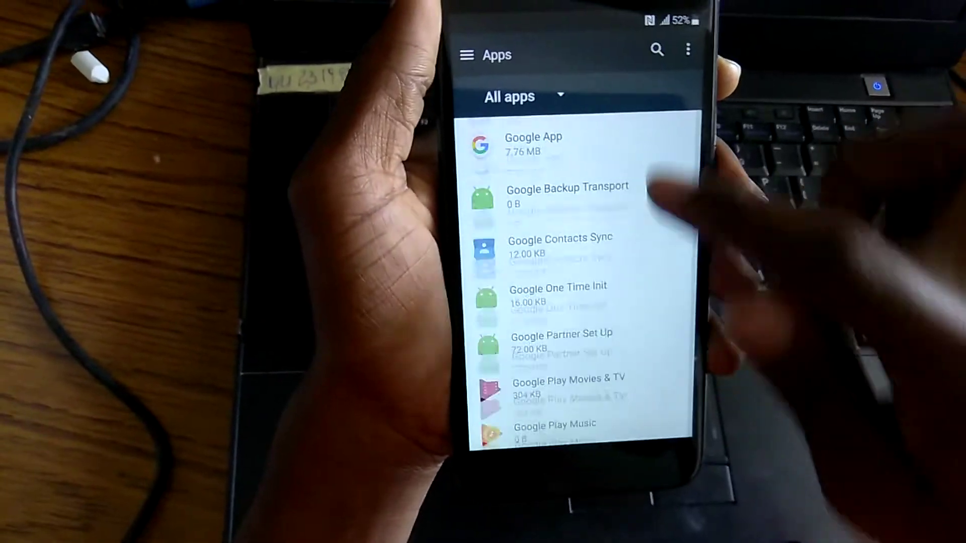
scroll(647, 216, down, 3)
scroll(625, 324, down, 5)
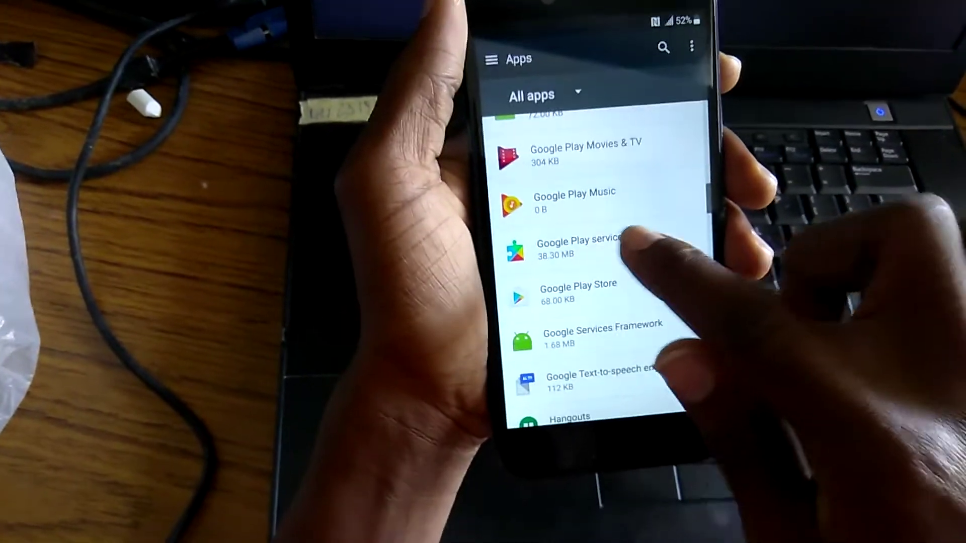
click(585, 264)
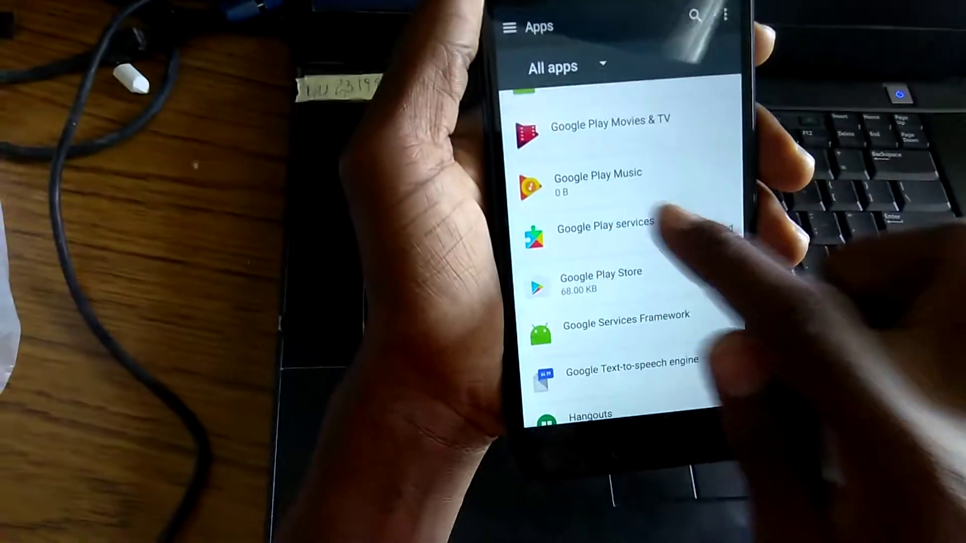
click(645, 222)
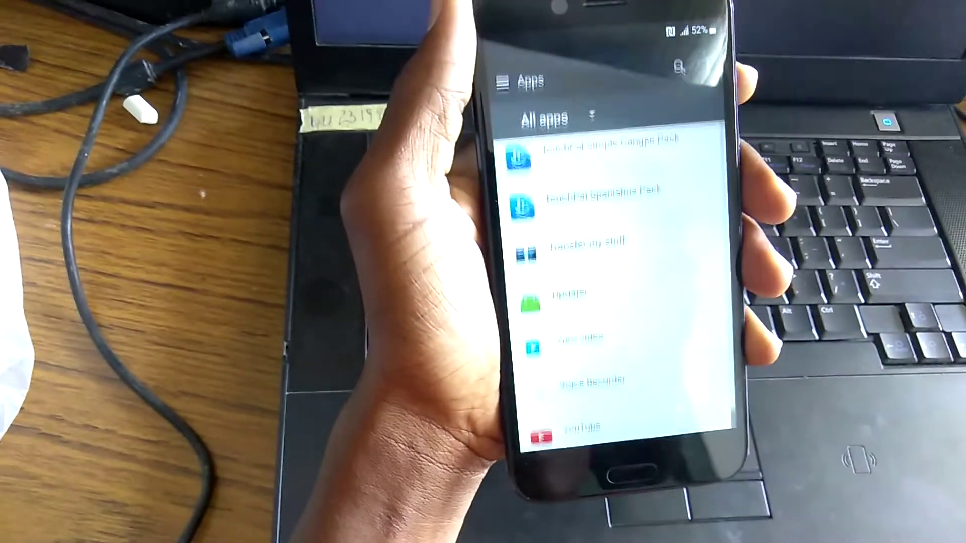
scroll(646, 345, down, 10)
scroll(664, 340, down, 5)
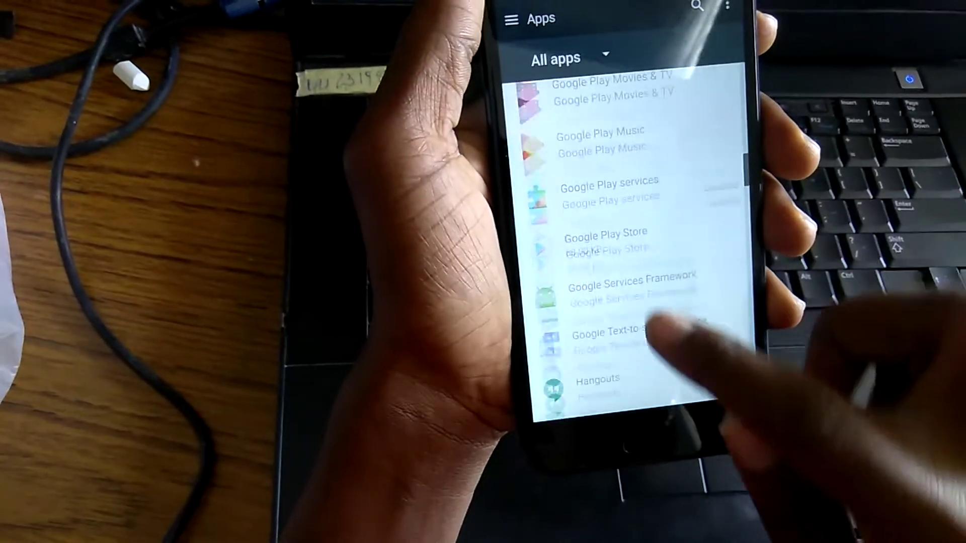
scroll(653, 326, up, 3)
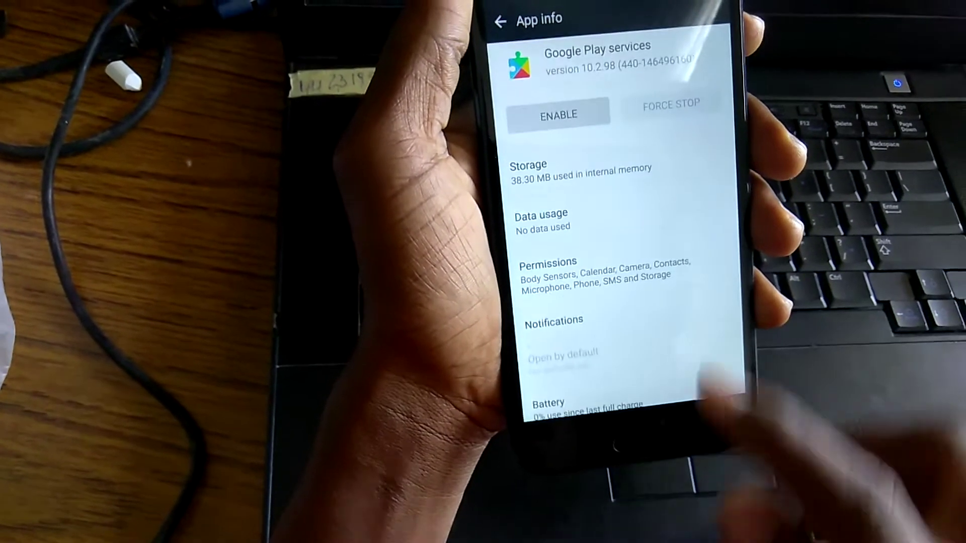
Step: Clear Google Play services' cache and stored data to 0 B, confirming the Delete app data dialog
click(664, 174)
scroll(687, 340, down, 3)
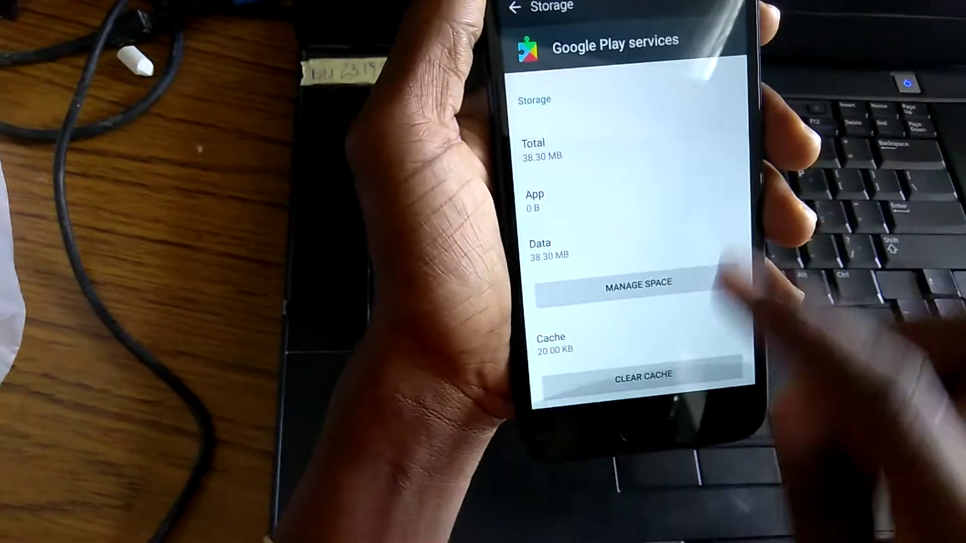
click(663, 368)
click(664, 270)
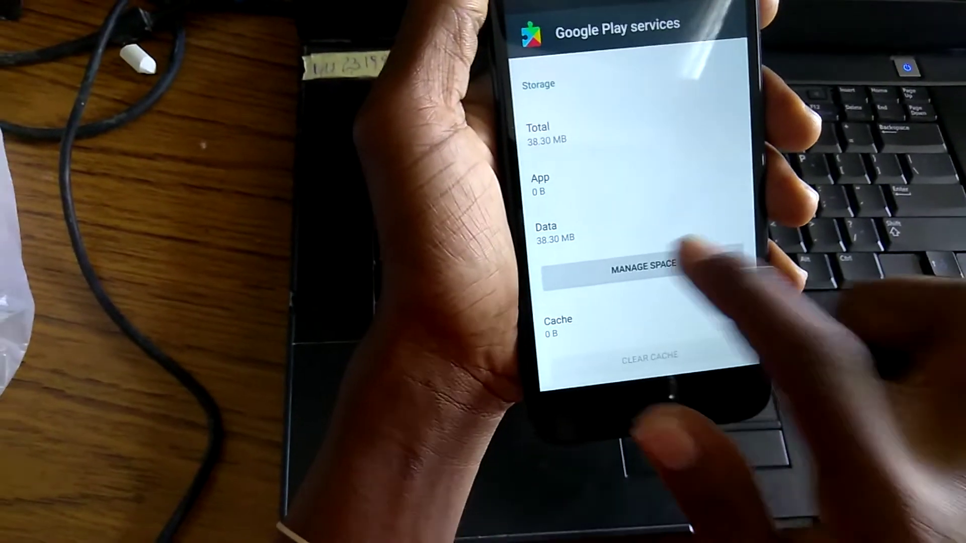
click(702, 210)
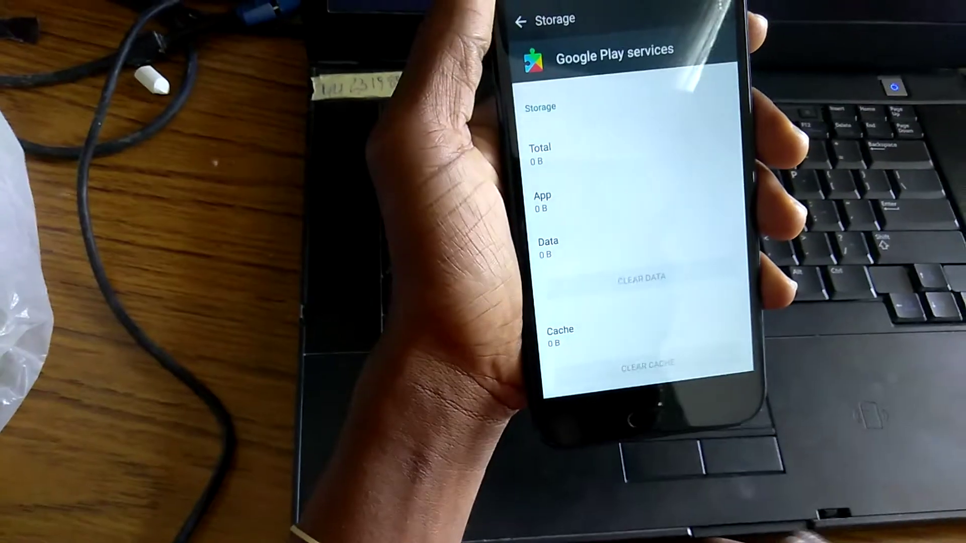
Step: Force-stop the Setup app from Settings > Apps and confirm
click(573, 470)
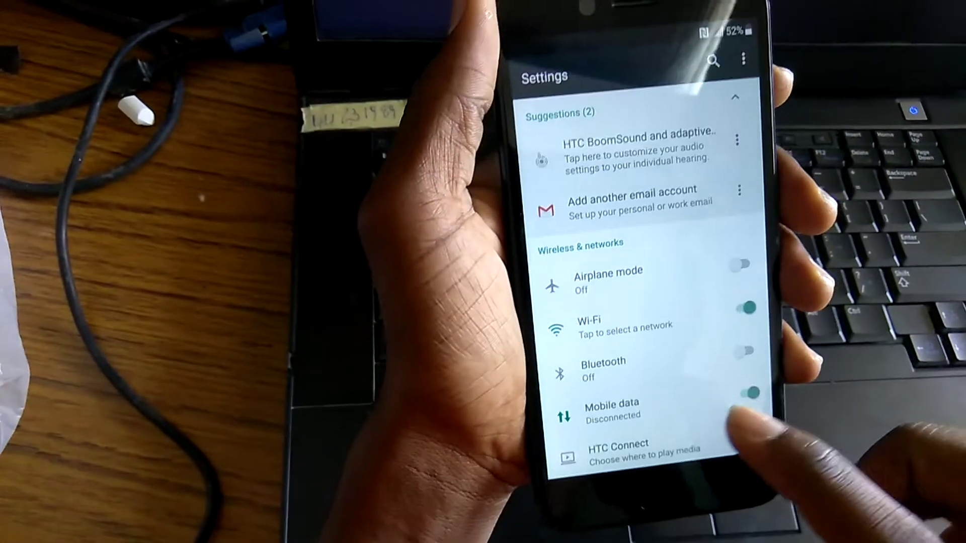
scroll(664, 339, down, 5)
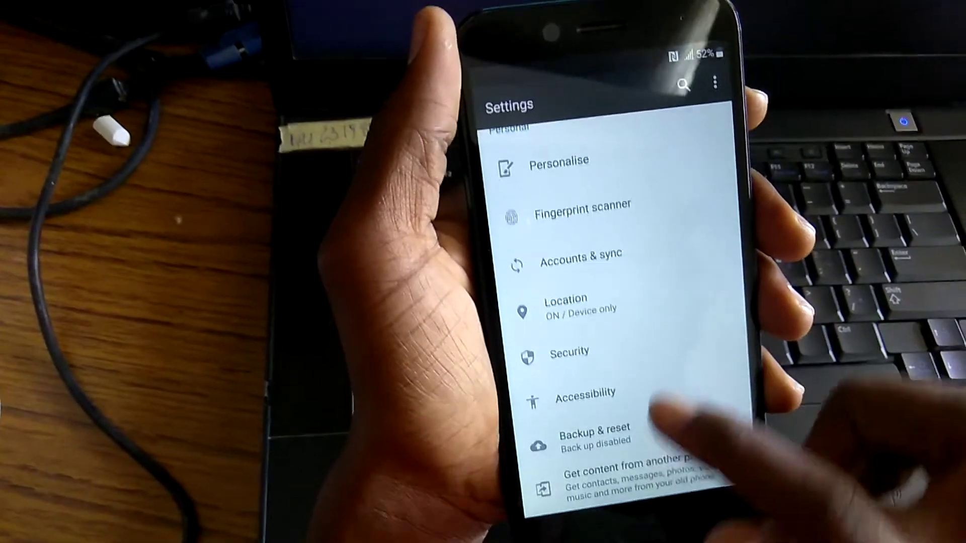
scroll(657, 411, down, 3)
scroll(663, 407, up, 5)
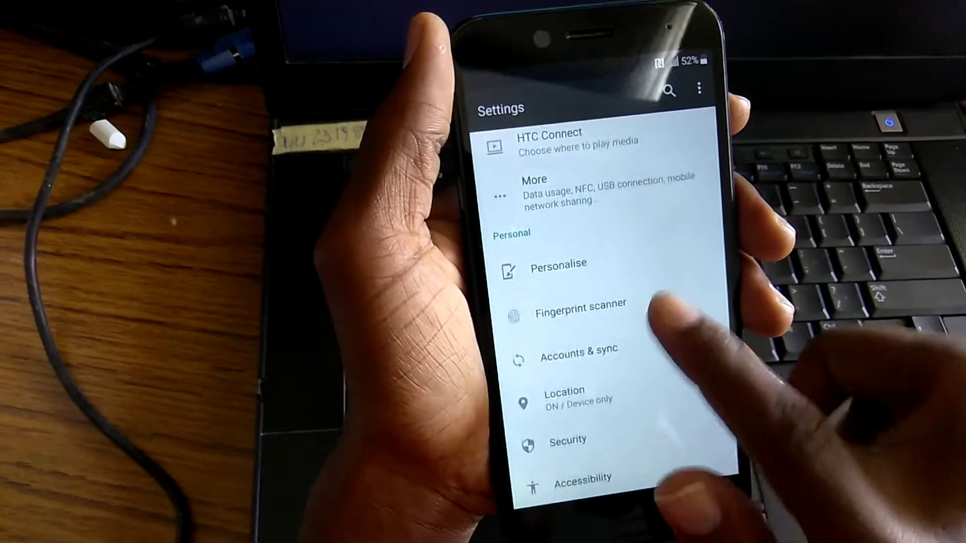
scroll(660, 317, up, 3)
scroll(663, 422, down, 5)
scroll(687, 362, down, 5)
scroll(679, 286, down, 3)
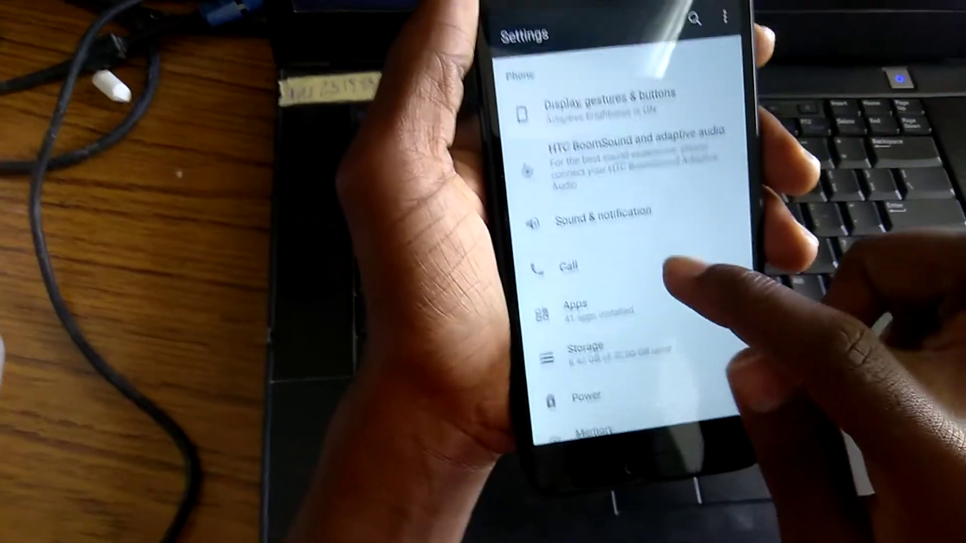
click(664, 310)
scroll(649, 264, down, 5)
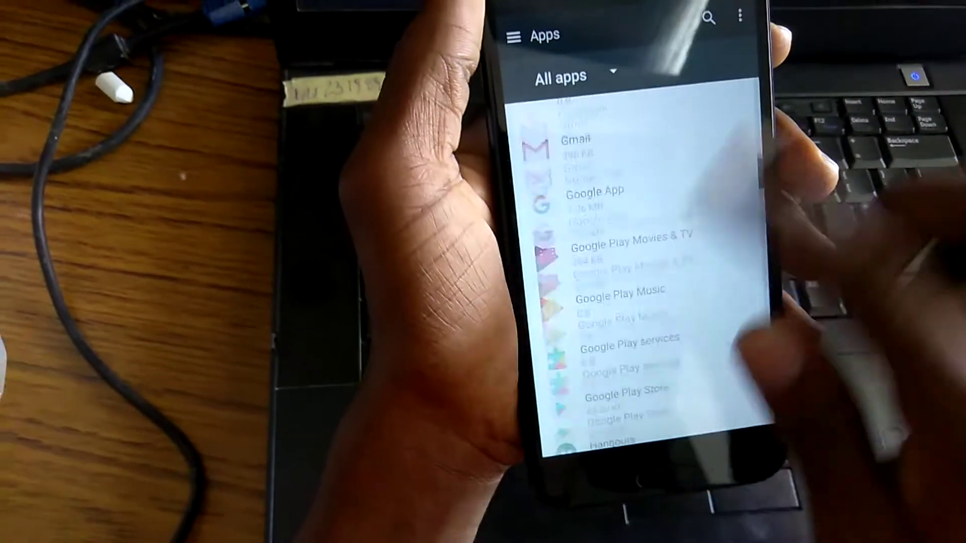
scroll(664, 313, down, 5)
scroll(724, 302, up, 2)
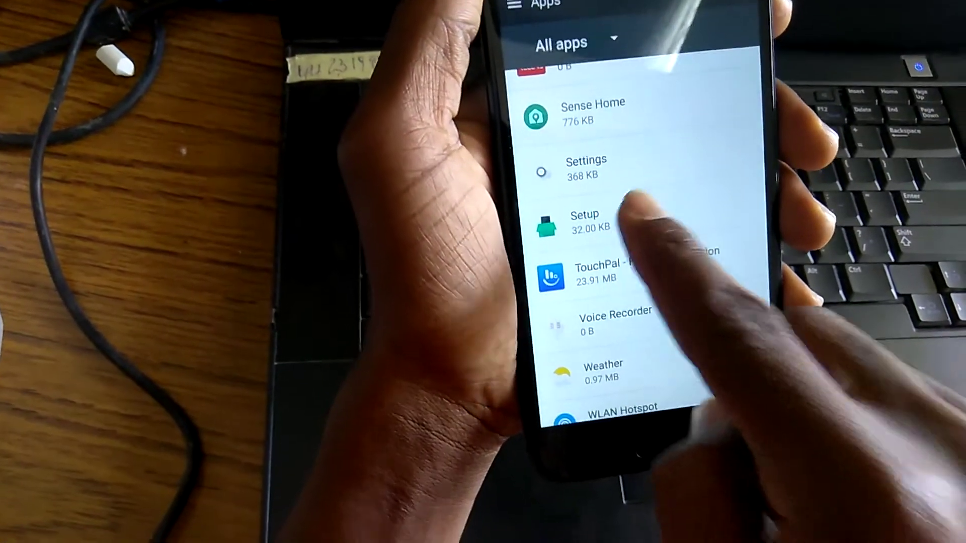
click(637, 253)
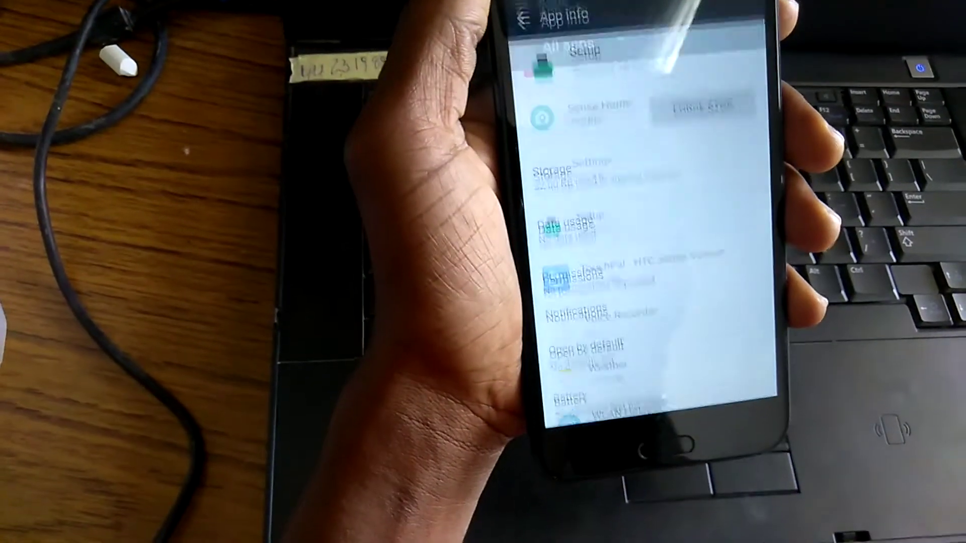
click(697, 157)
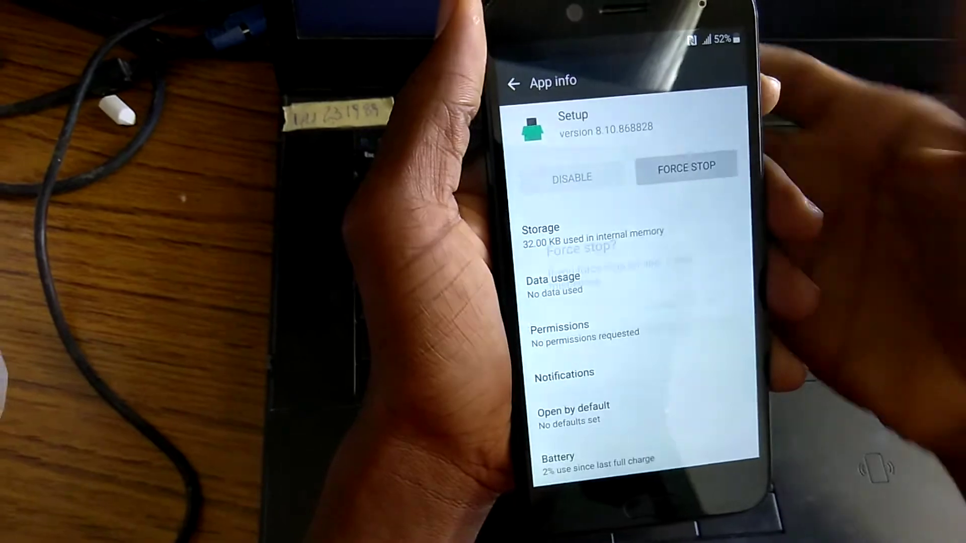
click(718, 293)
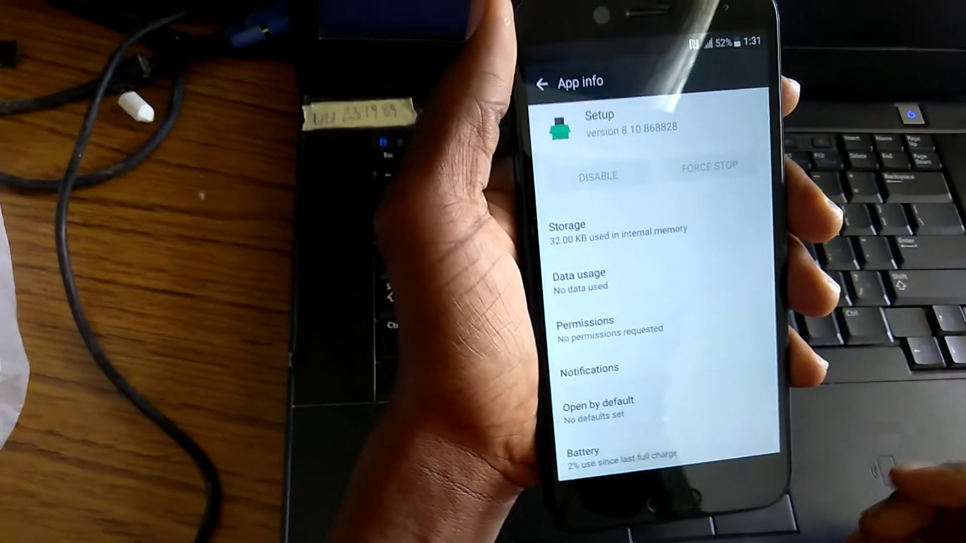
Step: Clear the Setup app's cache to 0 B from its Storage details
click(690, 215)
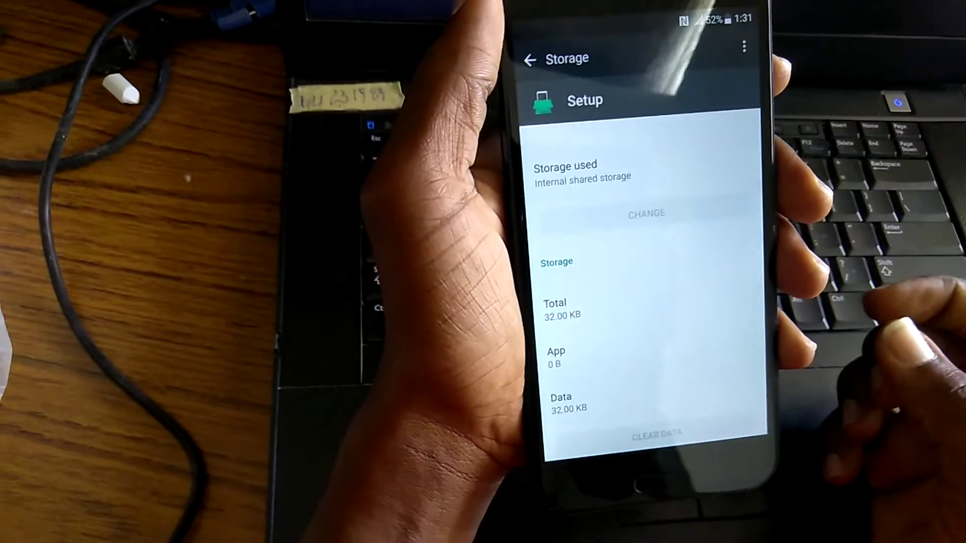
scroll(649, 340, down, 3)
click(683, 429)
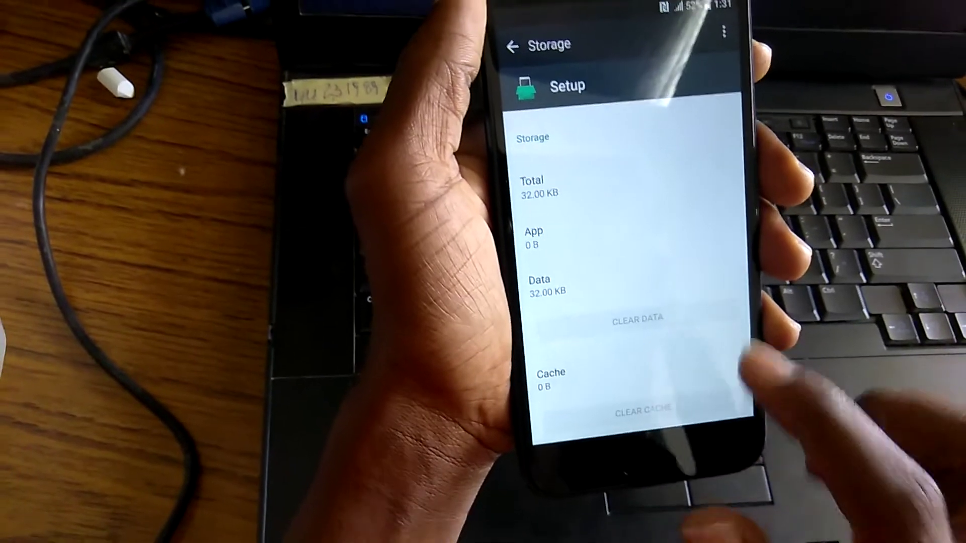
Step: Back out of Settings to return to the HTC Setup Wizard
key(Escape)
key(Escape)
key(Escape)
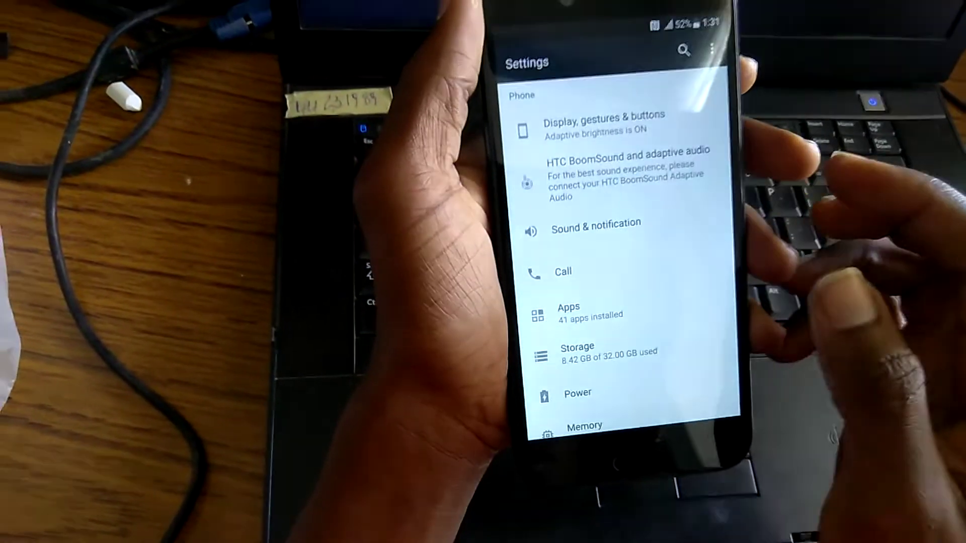
key(Escape)
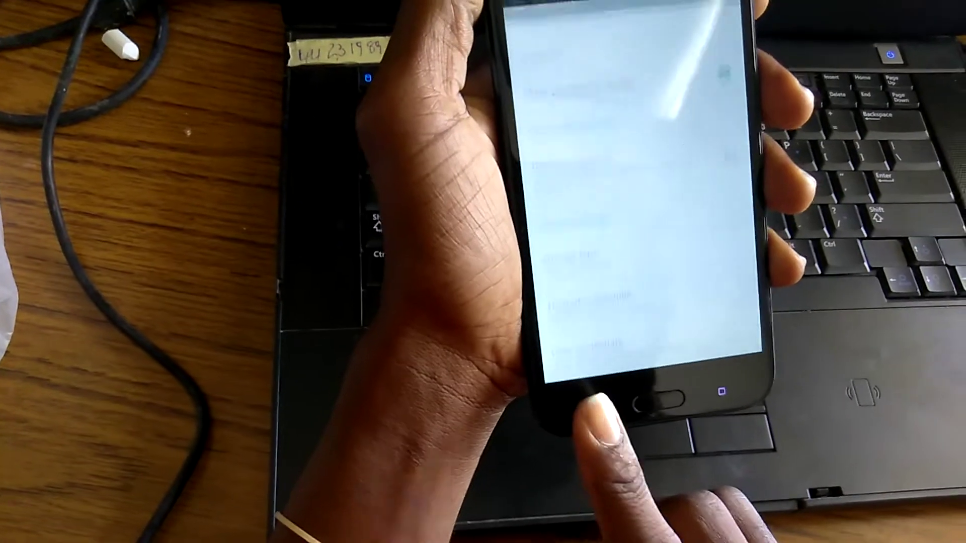
key(XF86PowerOff)
key(XF86PowerOff)
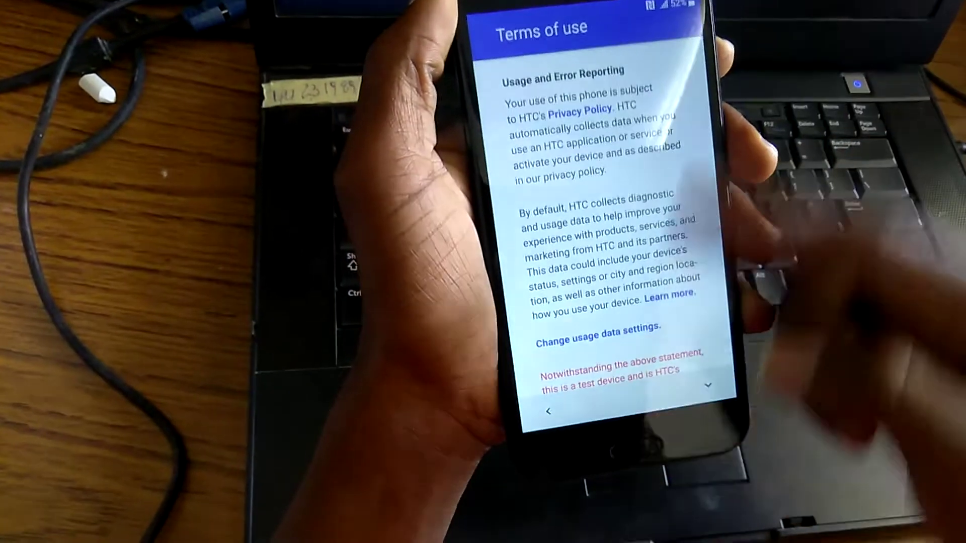
scroll(604, 226, down, 3)
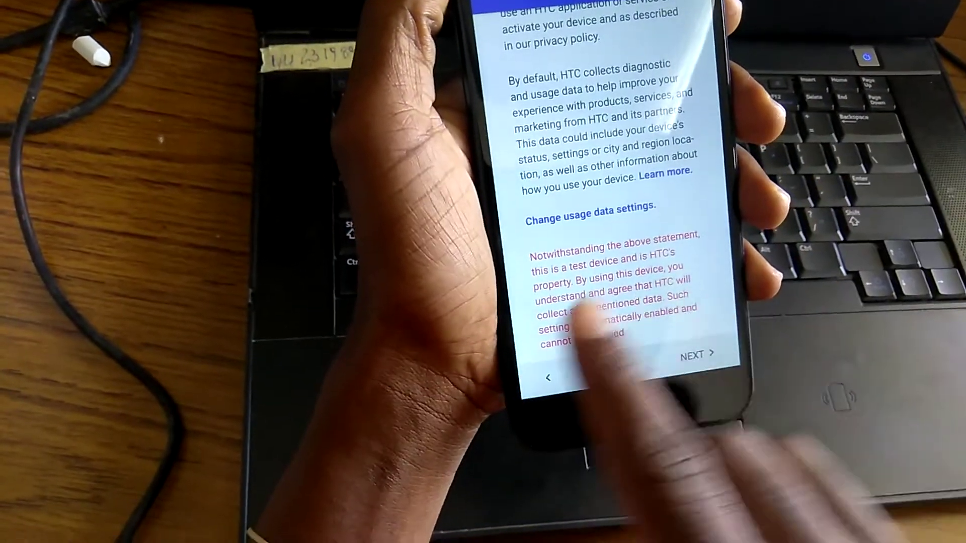
scroll(618, 188, up, 3)
scroll(619, 189, down, 3)
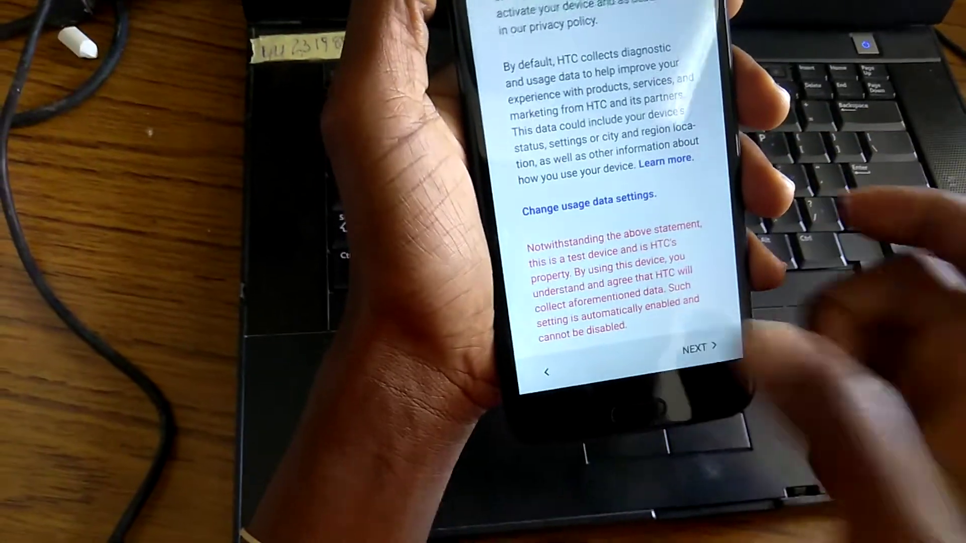
Step: Pass Terms of use and Internet access with mobile data OK'd, then Finish the wizard
click(693, 340)
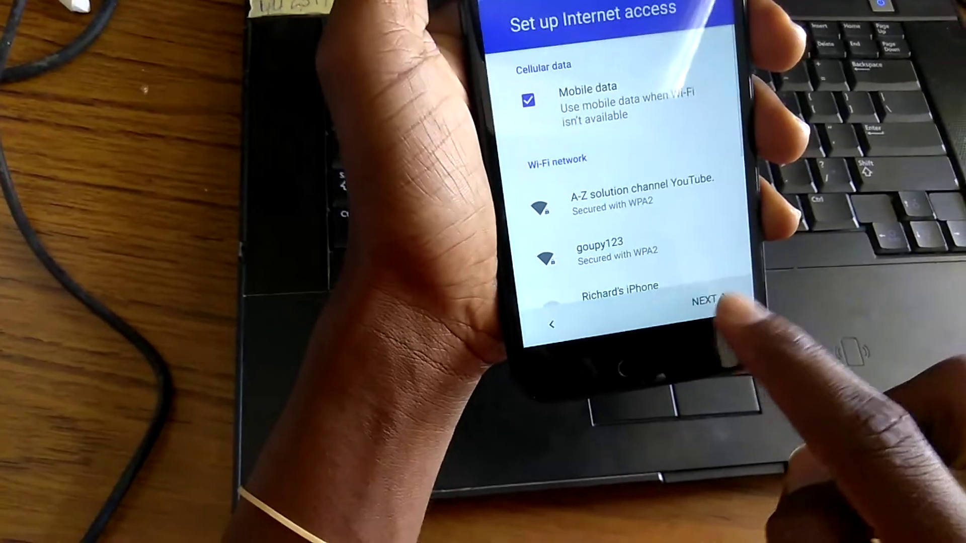
click(696, 332)
click(700, 169)
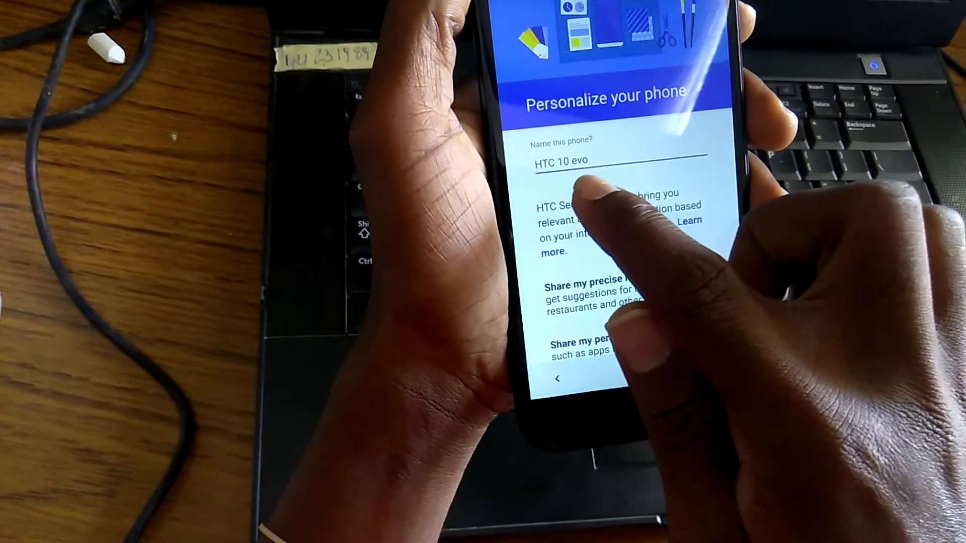
click(730, 364)
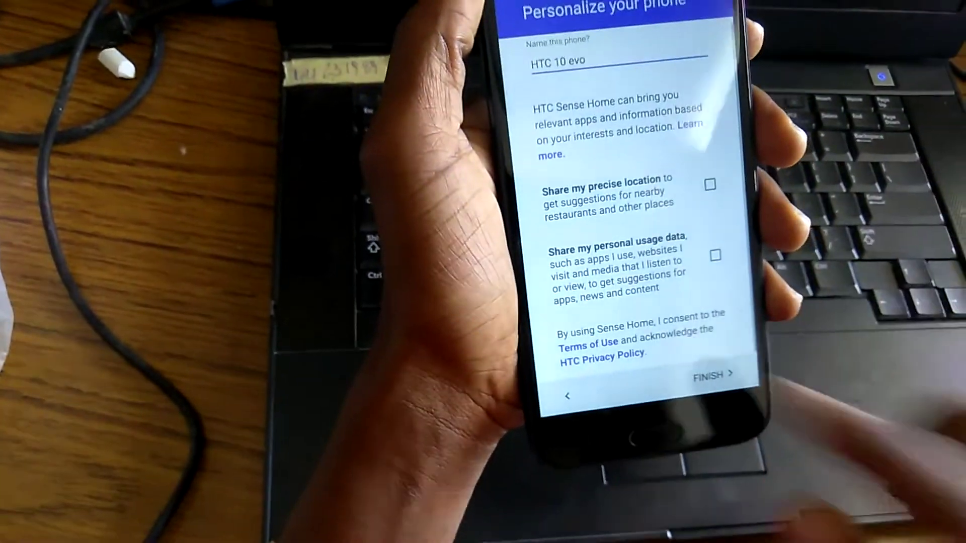
click(714, 370)
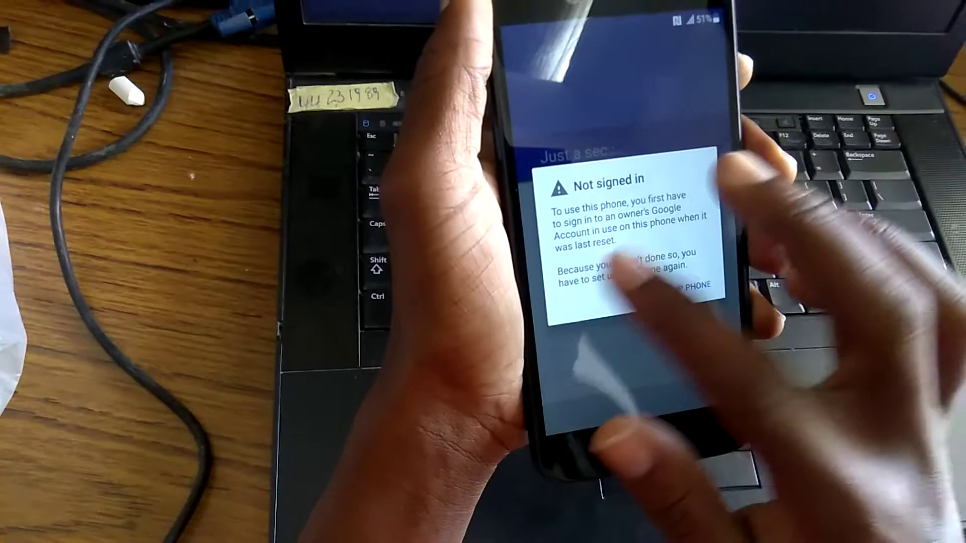